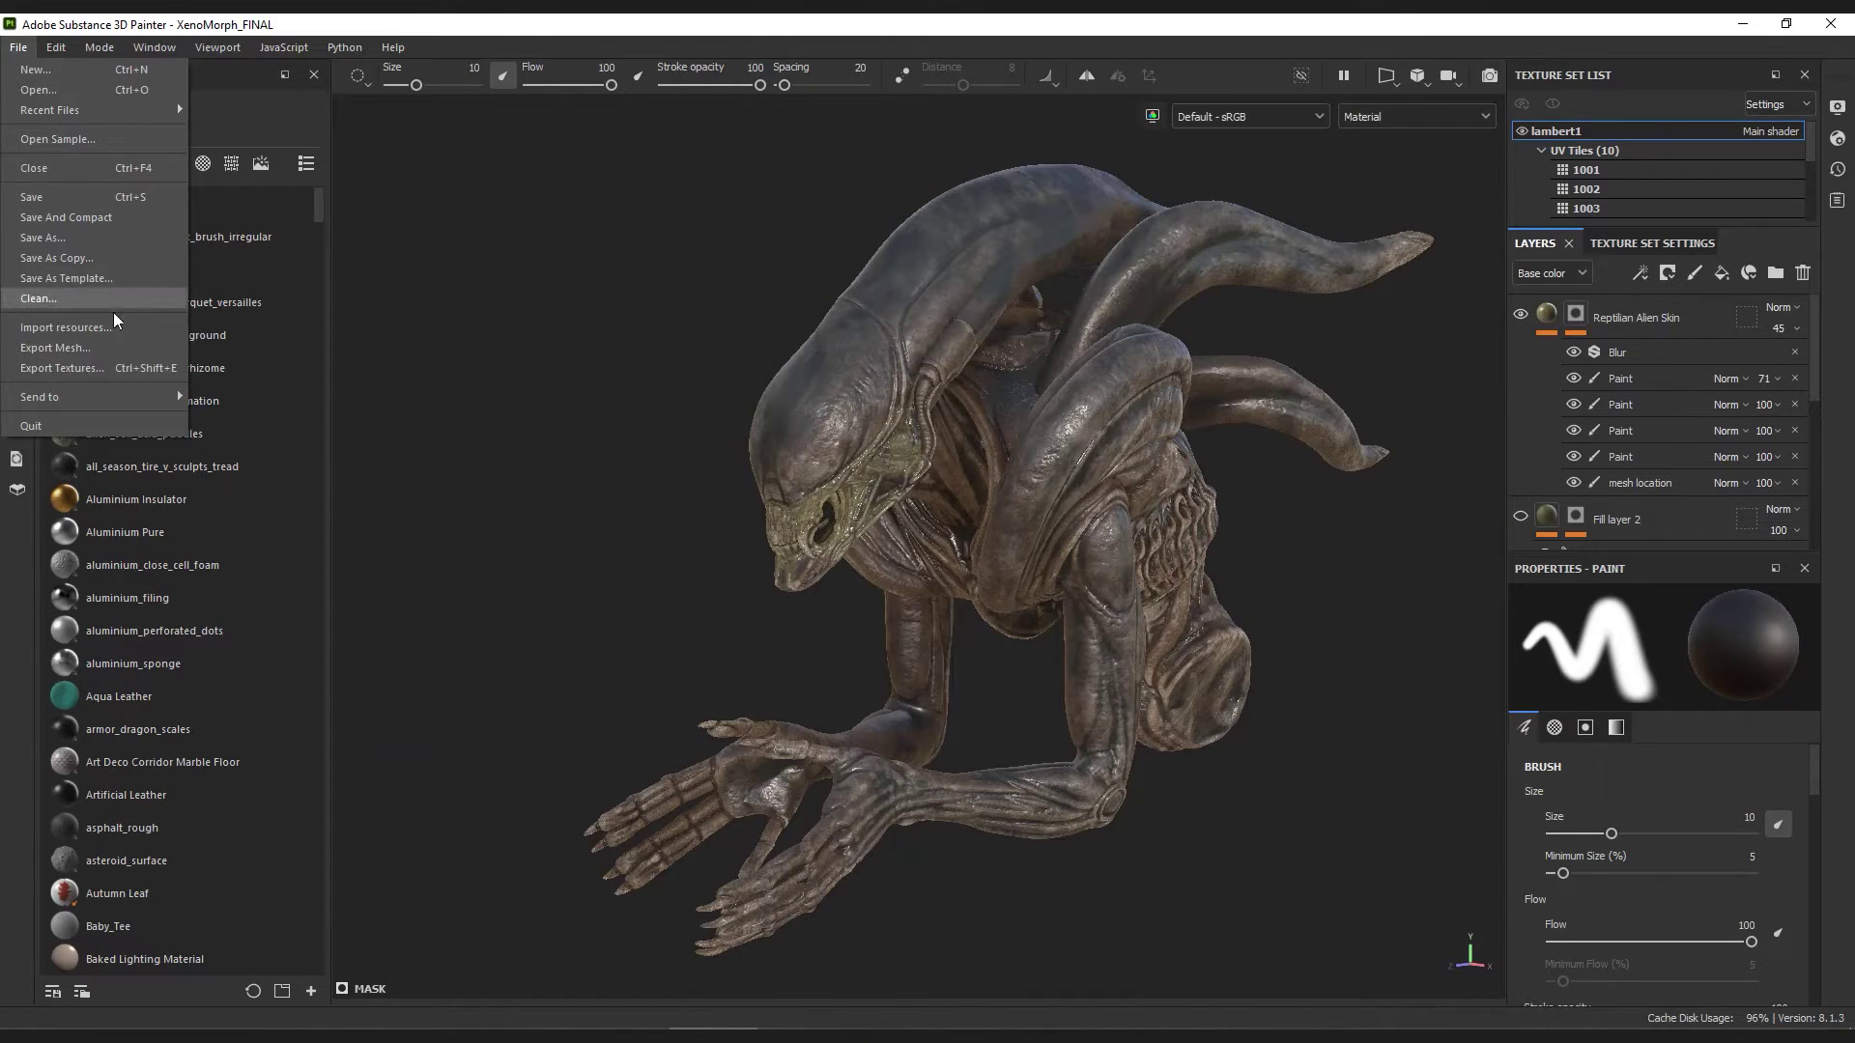
Export XenoMorph_FINAL from Painter into the Stager scene Xenomorph_08-FINAL_hero
mouse_move(193, 396)
click(303, 428)
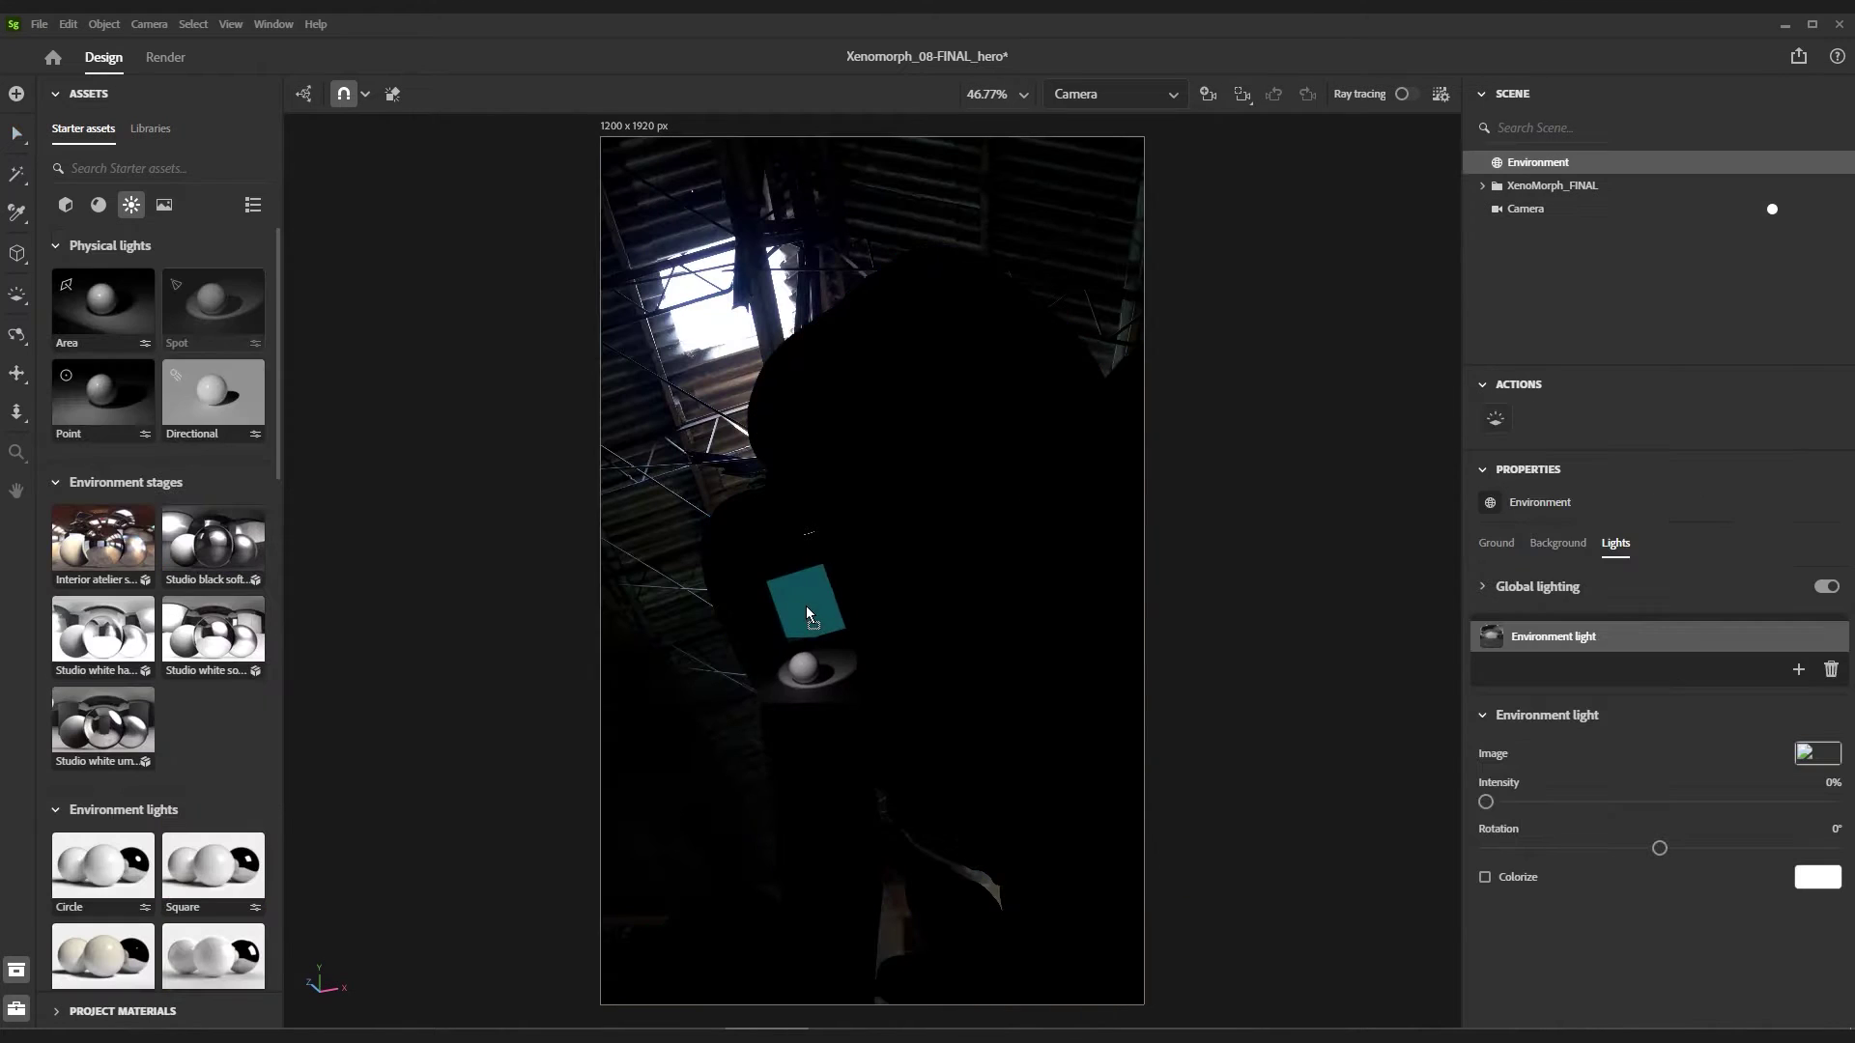
Place a Spot light from Assets > Physical lights into the xenomorph viewport
drag(804, 611, 804, 616)
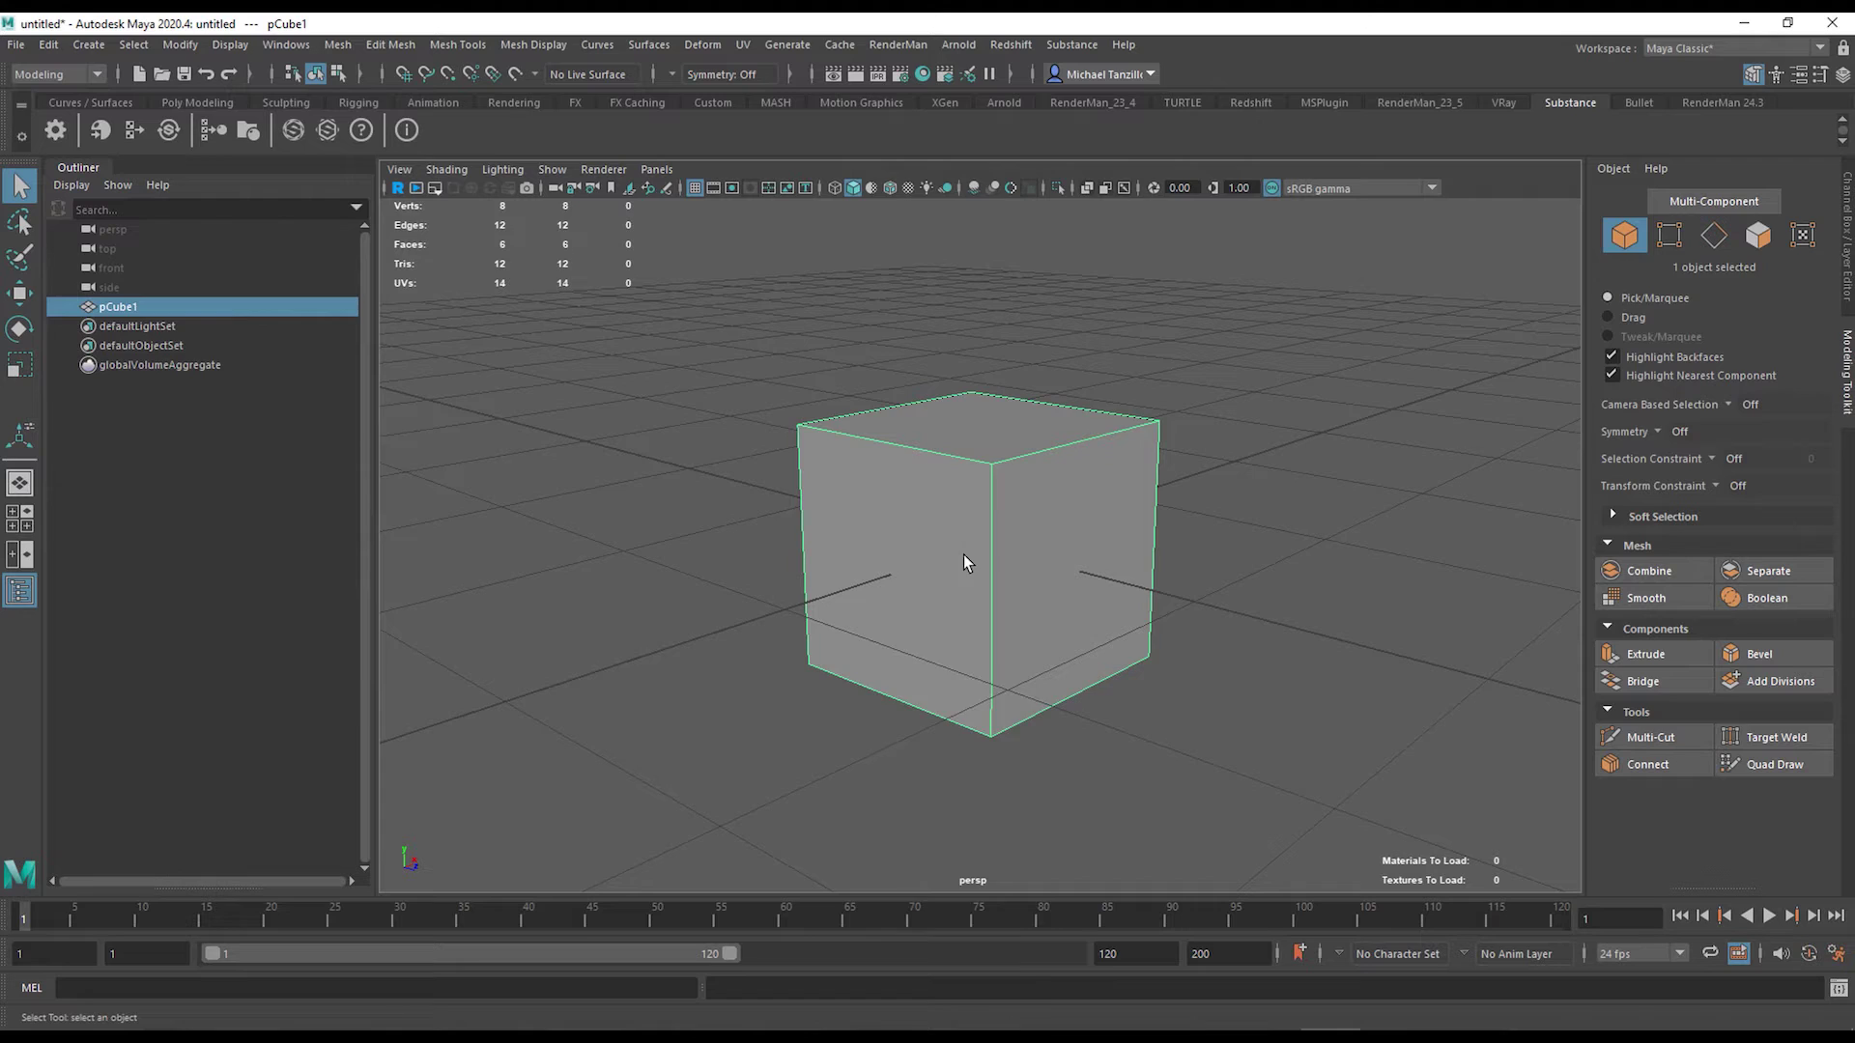
Extrude the cube's left and right faces outward with Edit Mesh > Extrude
click(1066, 532)
shift+click(899, 551)
click(390, 45)
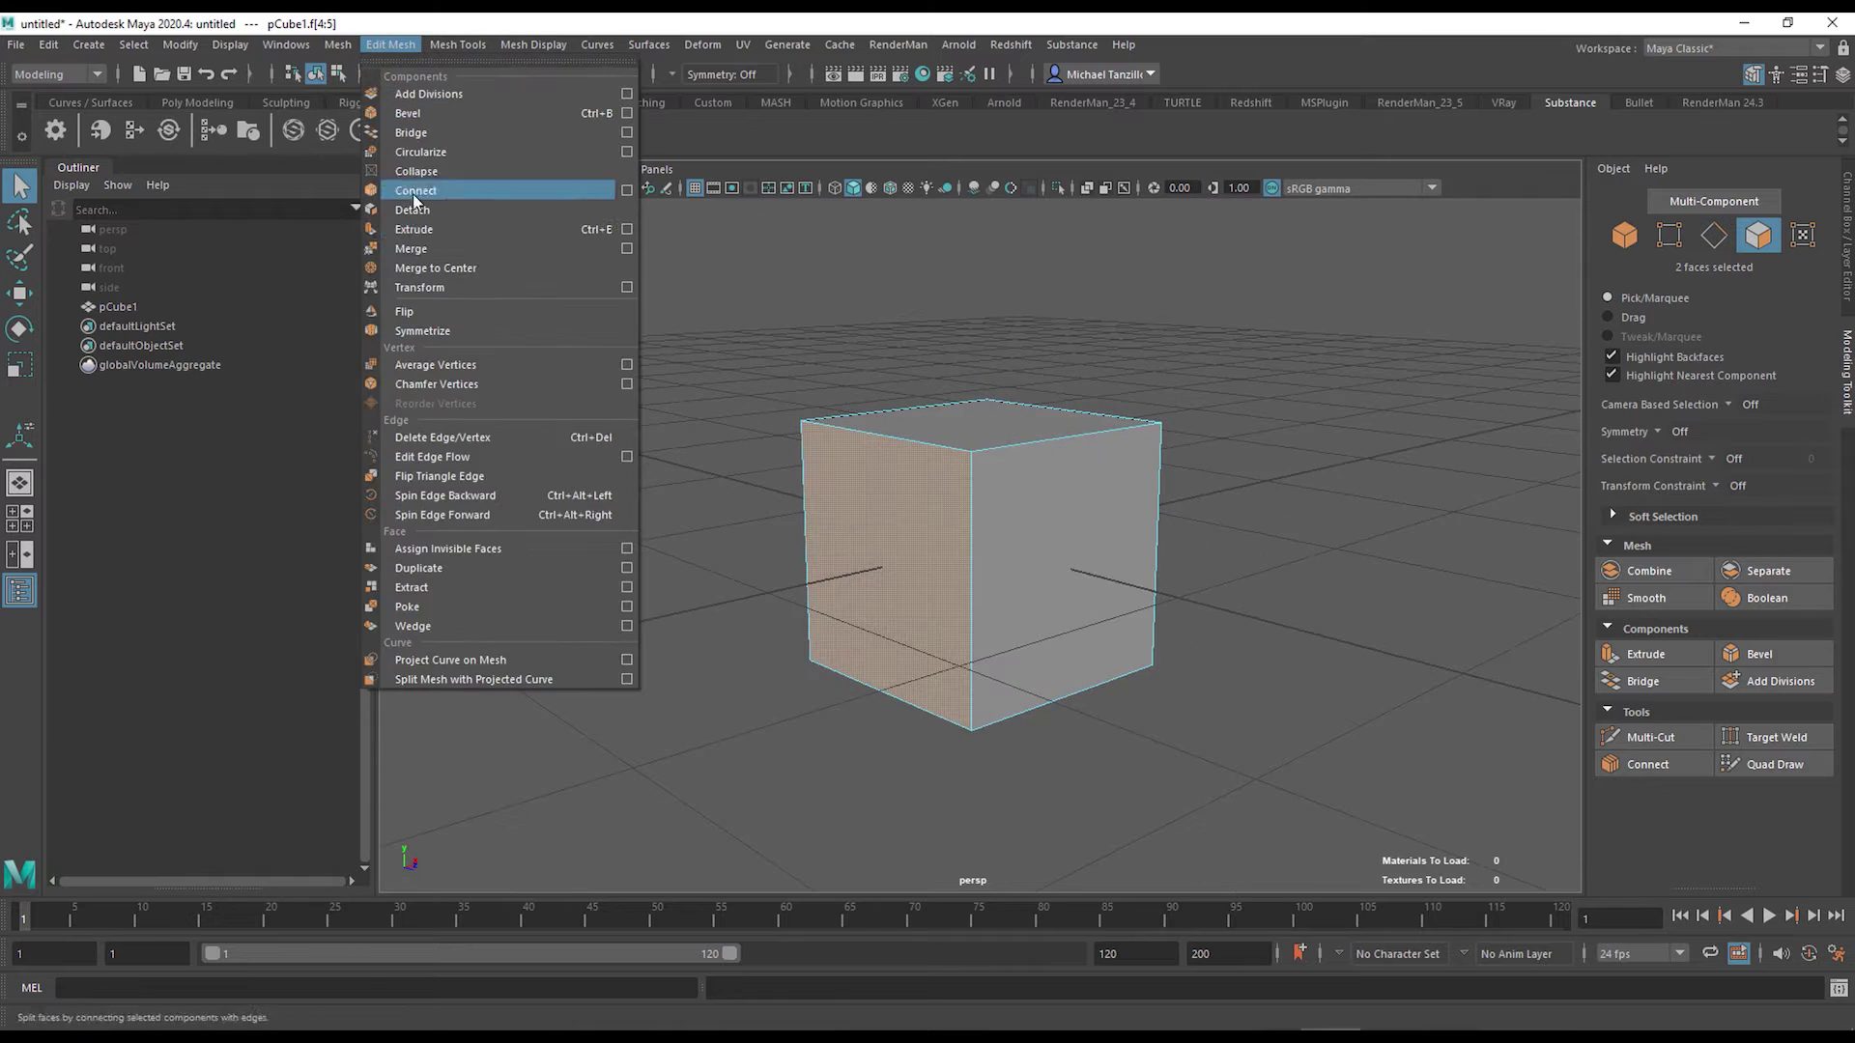
click(405, 230)
drag(1138, 517, 1333, 477)
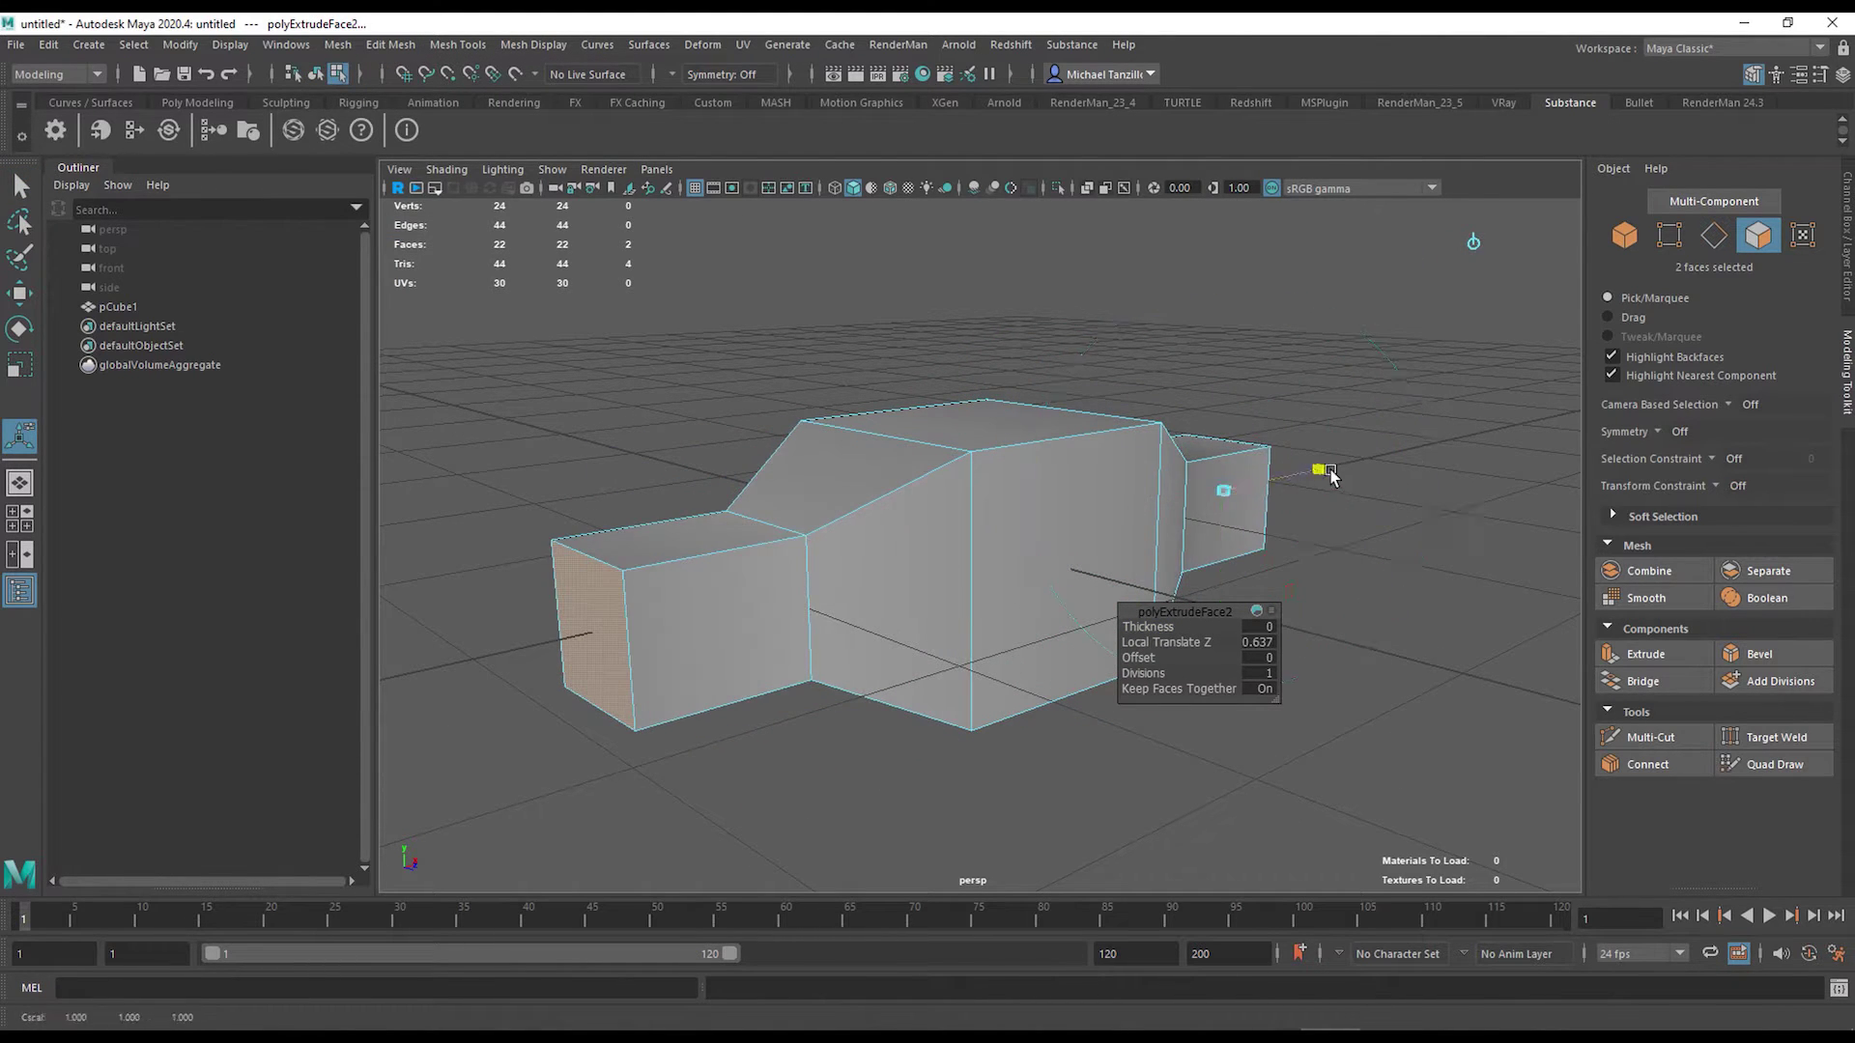
Extrude the end faces again, pushing them out about 0.634
alt+drag(1202, 488, 861, 518)
key(ctrl+e)
mouse_move(1256, 507)
mouse_down()
mouse_move(1361, 509)
mouse_move(1230, 518)
mouse_up()
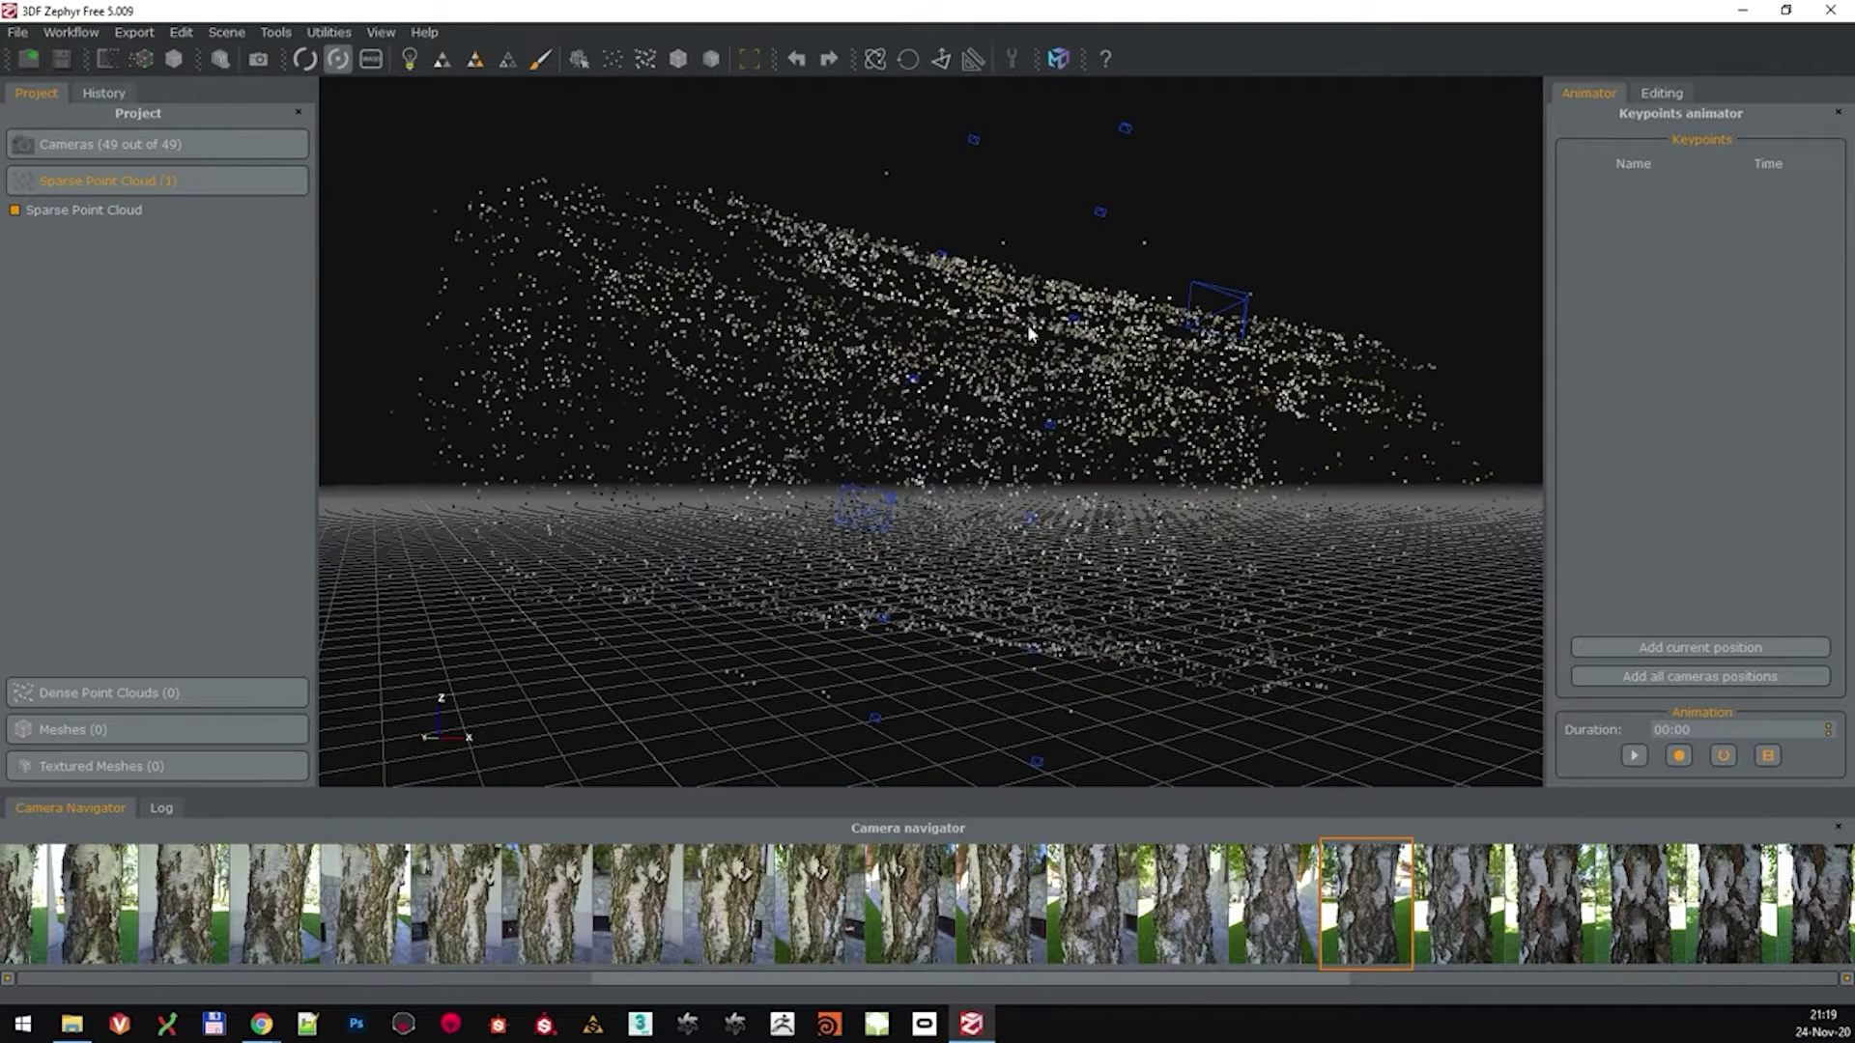
Generate the bark's dense coloured point cloud and inspect it from a side view
click(71, 32)
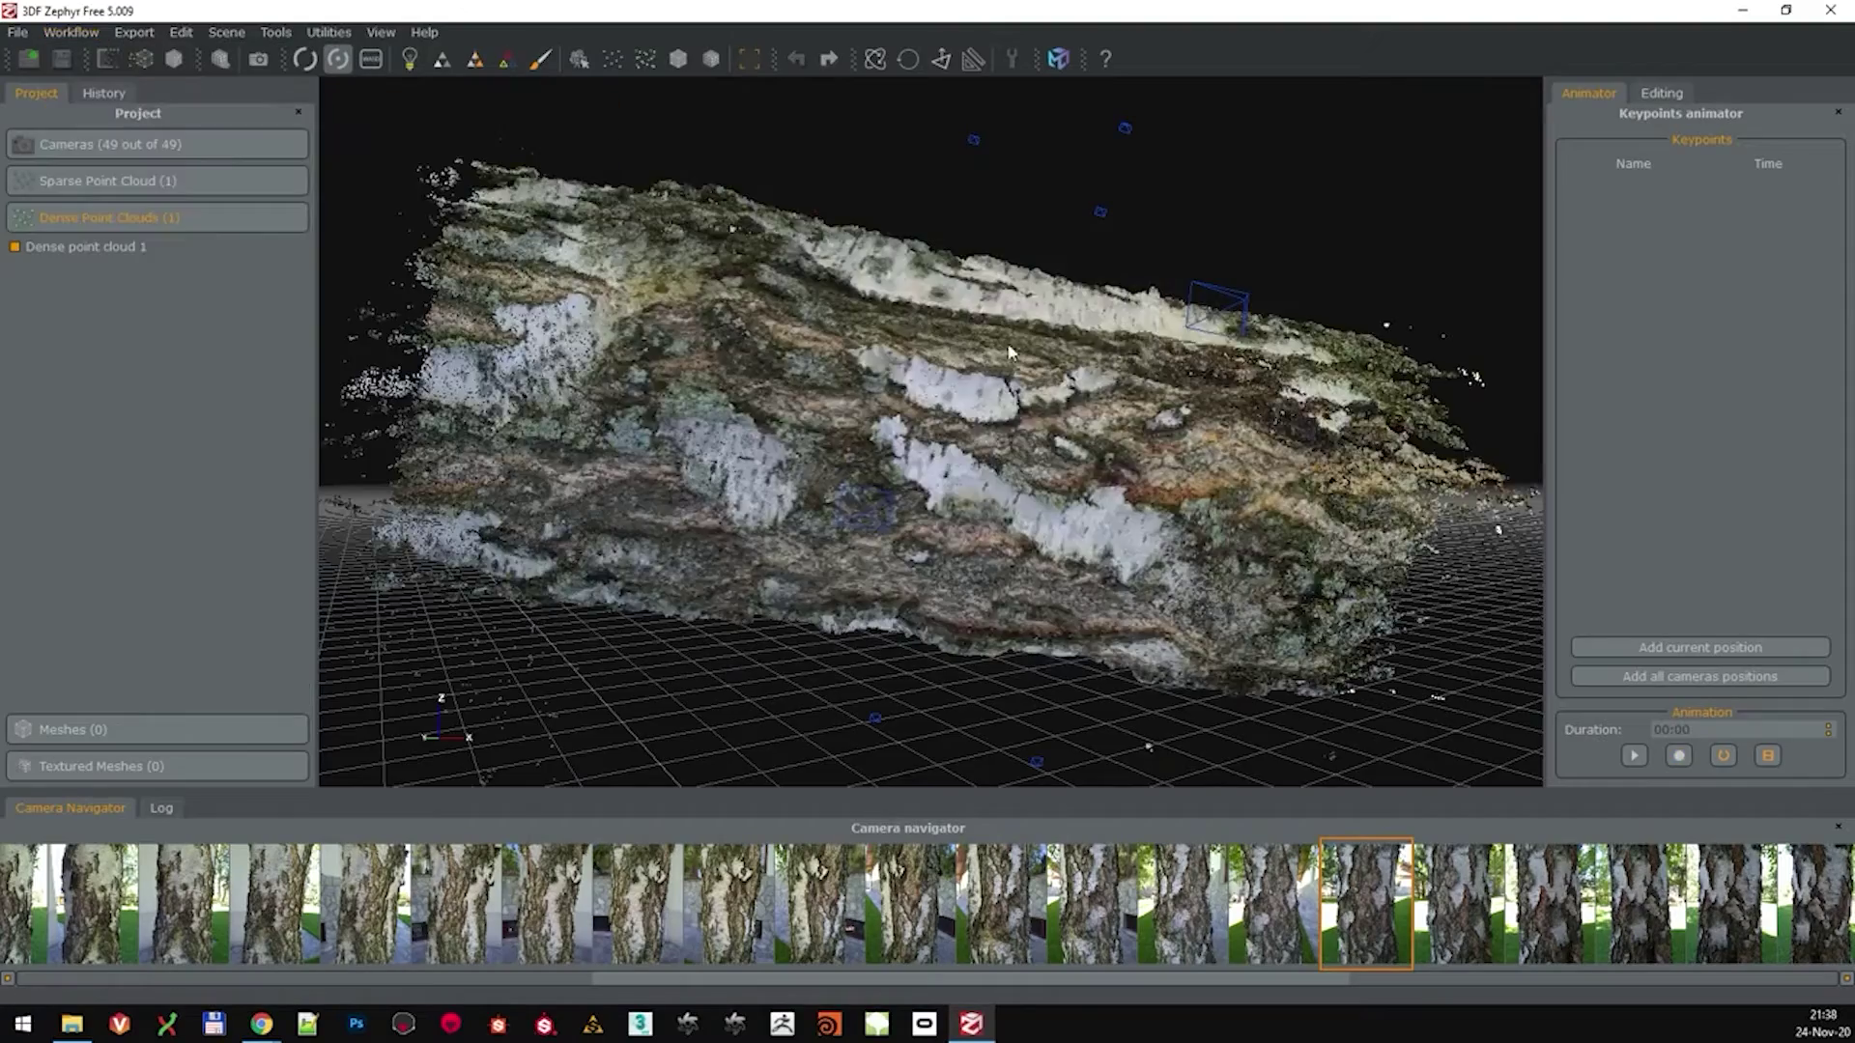
drag(1111, 367, 1148, 353)
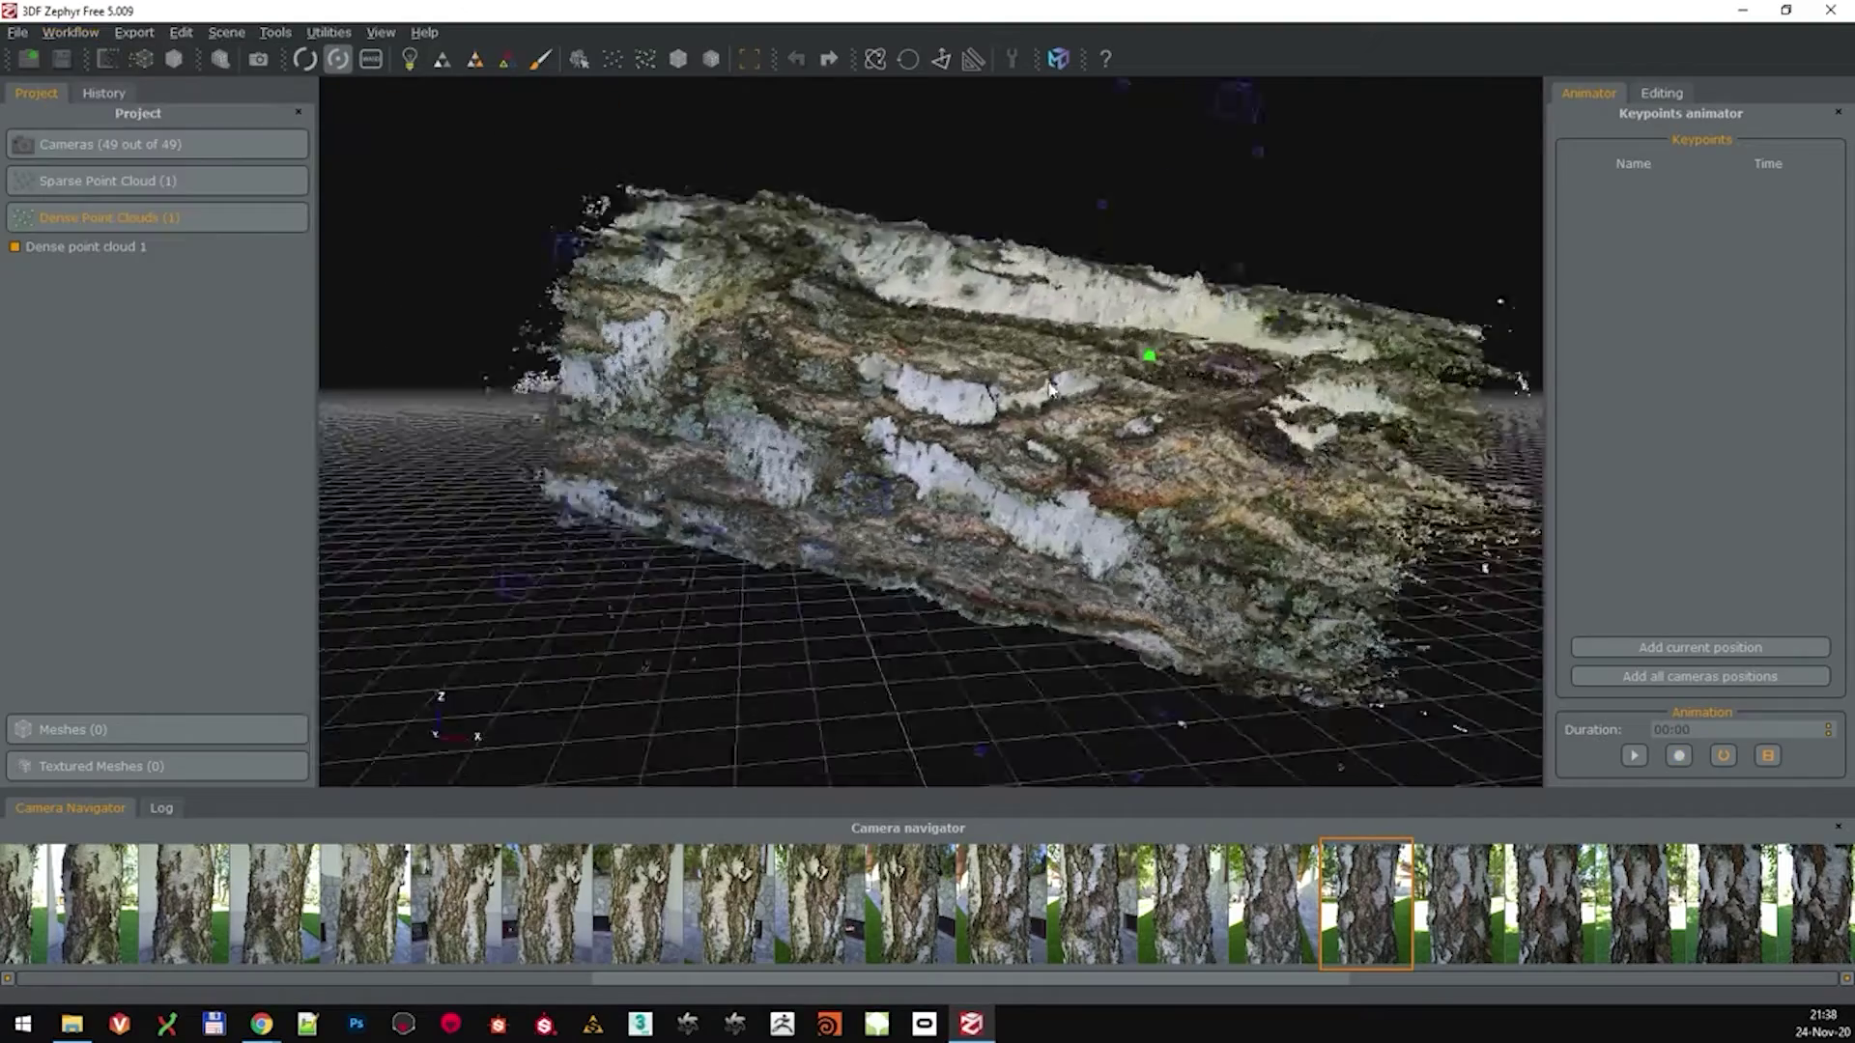
scroll(1194, 240, up, 5)
drag(1194, 239, 1194, 435)
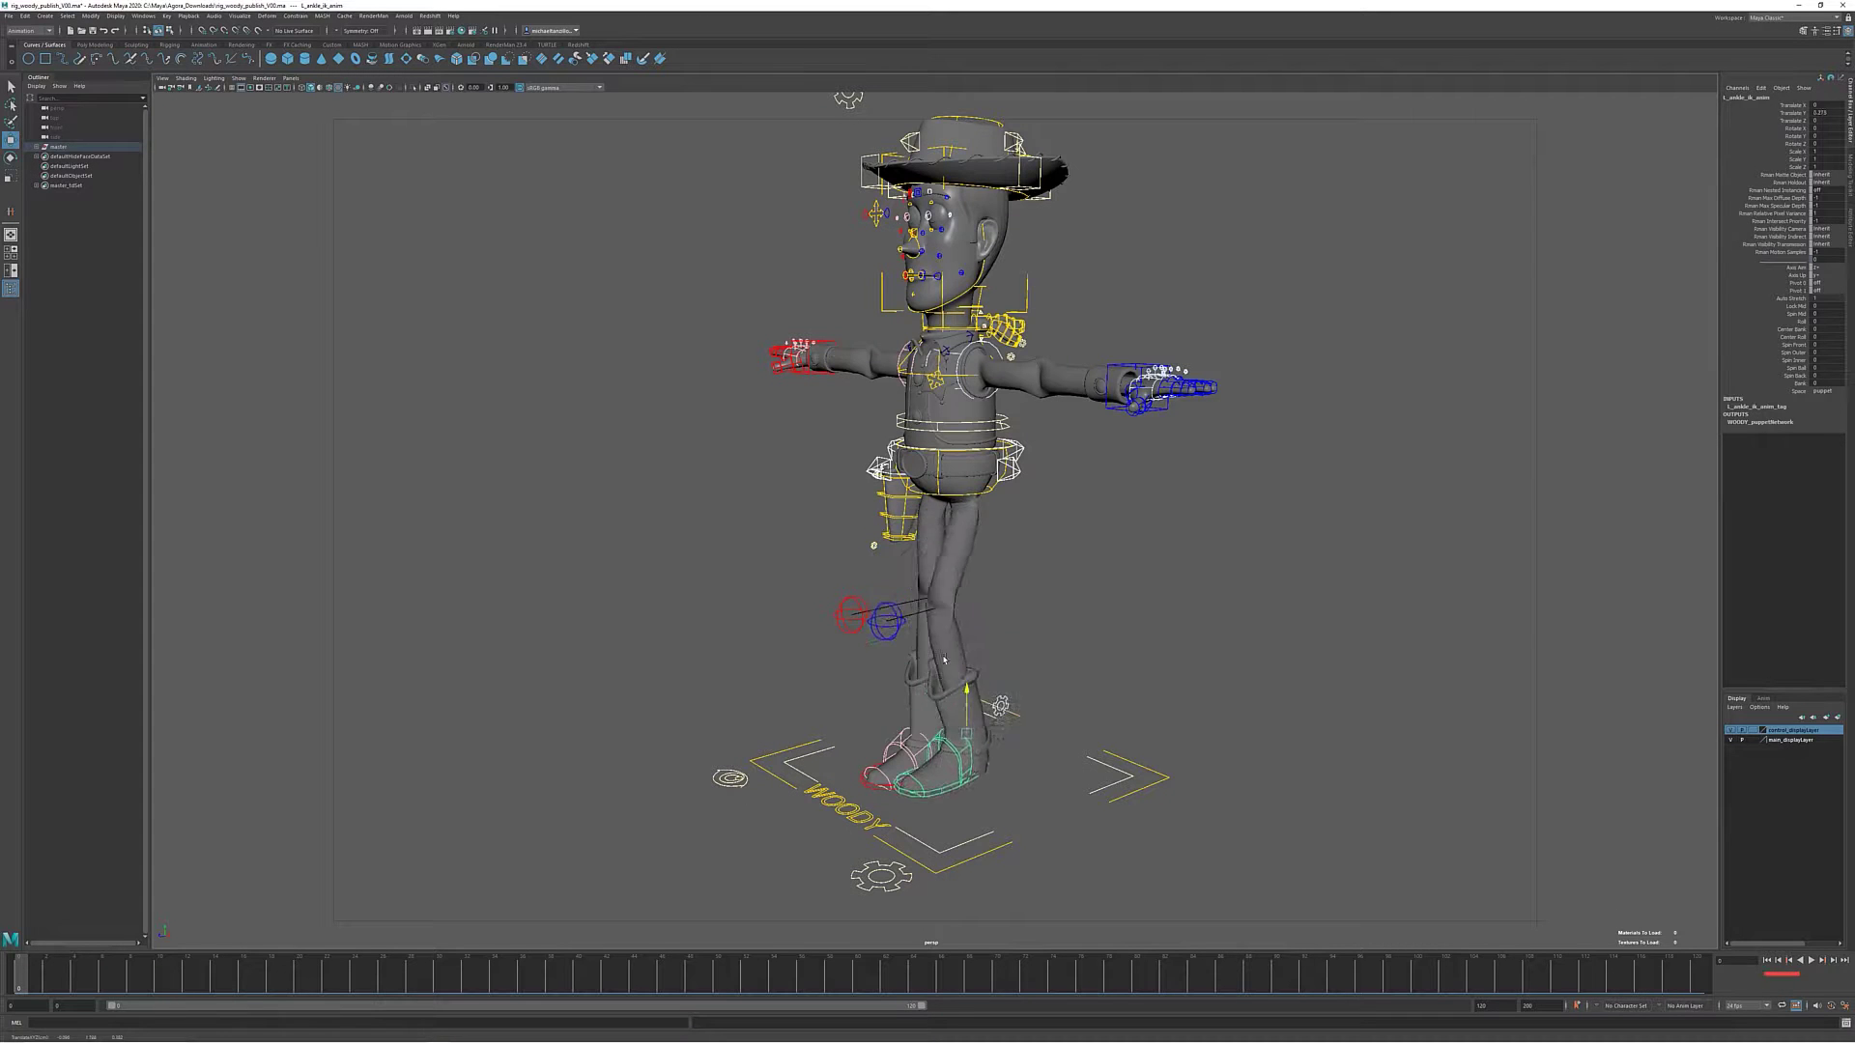
Move Woody's left-foot IK control forward across his leg and check the WOODY_anim selection
drag(925, 702, 1106, 666)
click(908, 752)
click(1106, 666)
Select the c_face_00_msh, noseBase_anim and head_eyeLook_anim controls on Woody's head
scroll(1062, 435, up, 6)
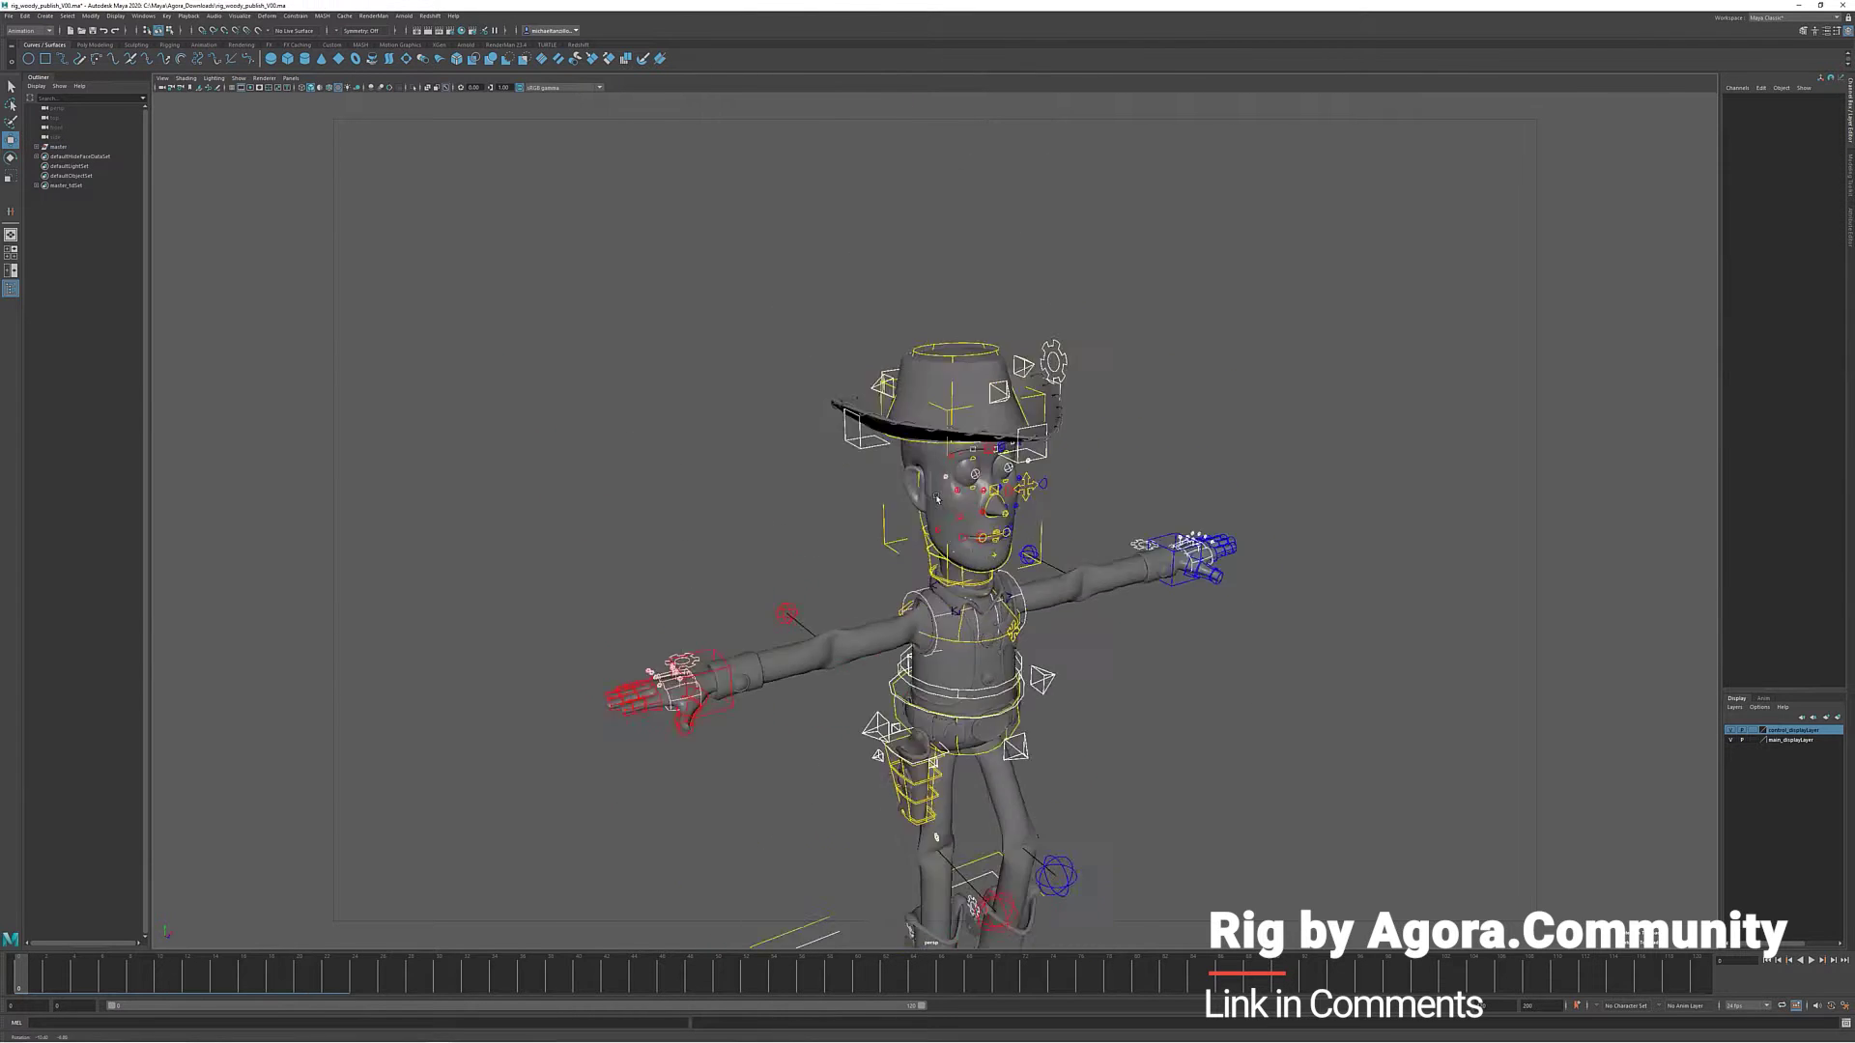
click(1059, 432)
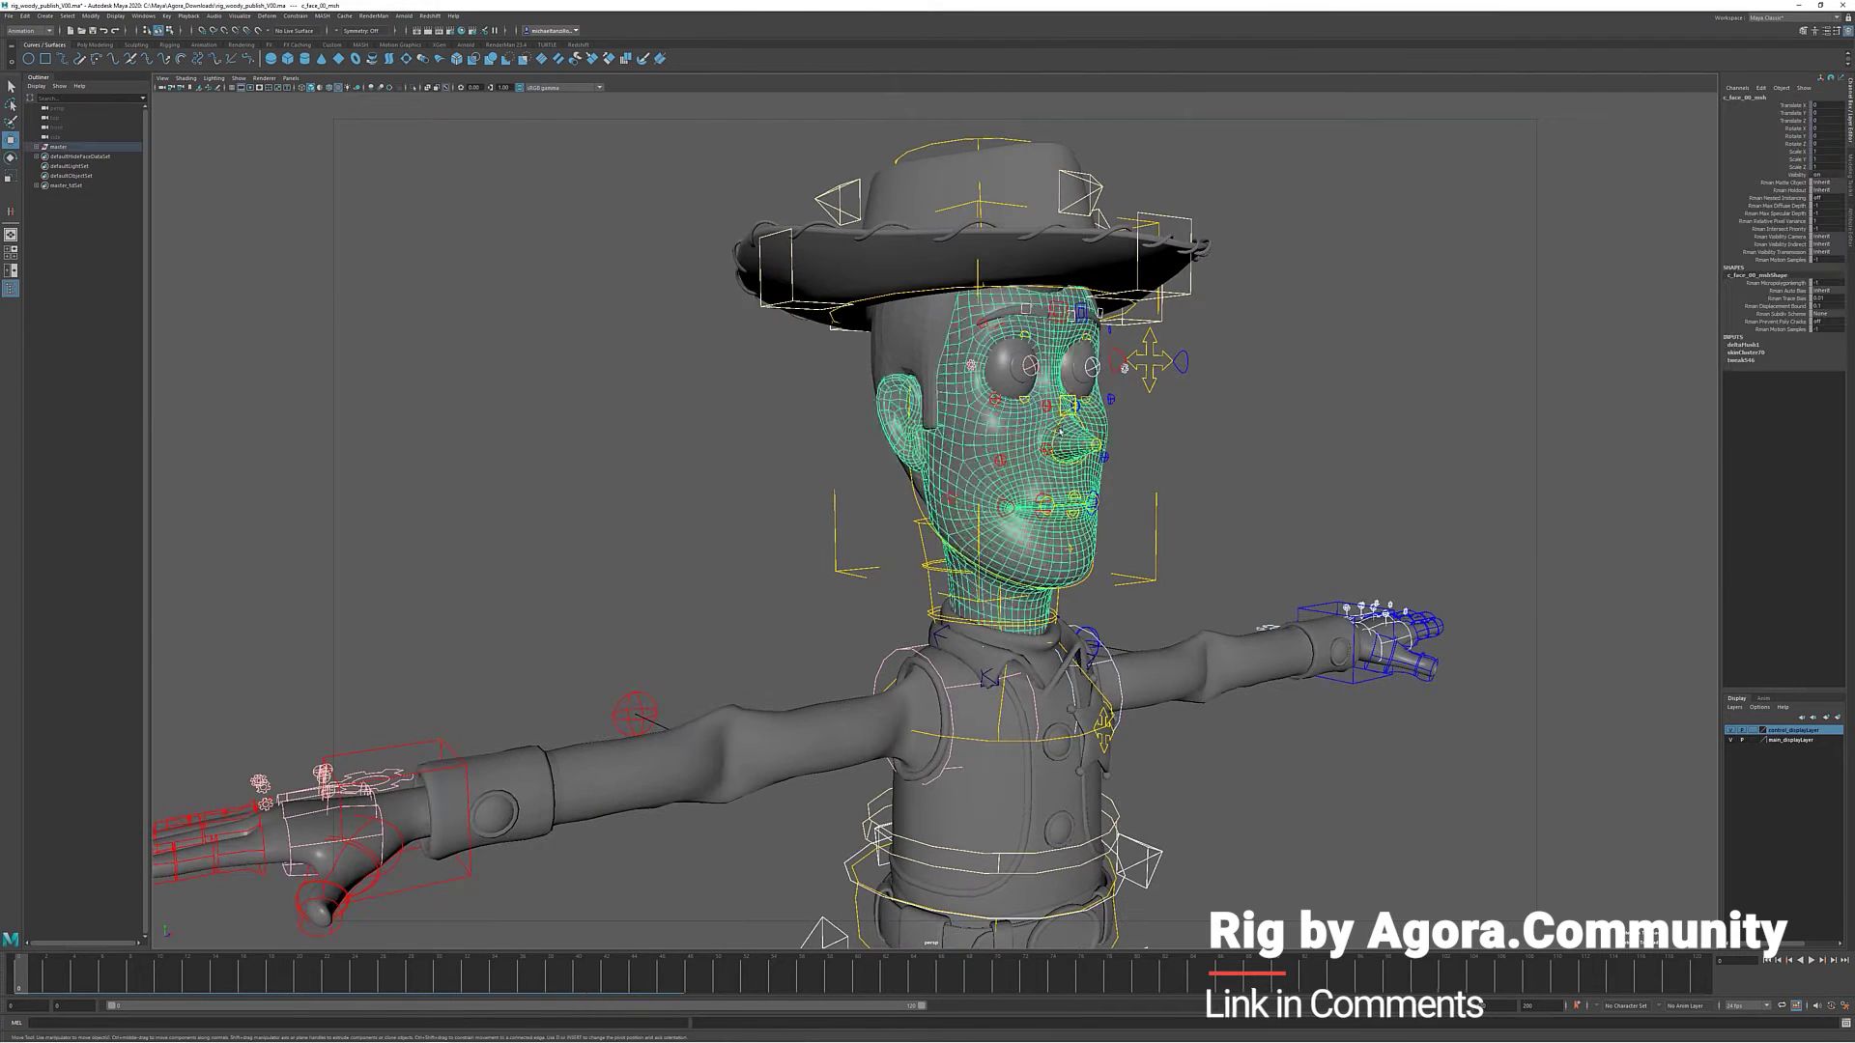
click(1061, 431)
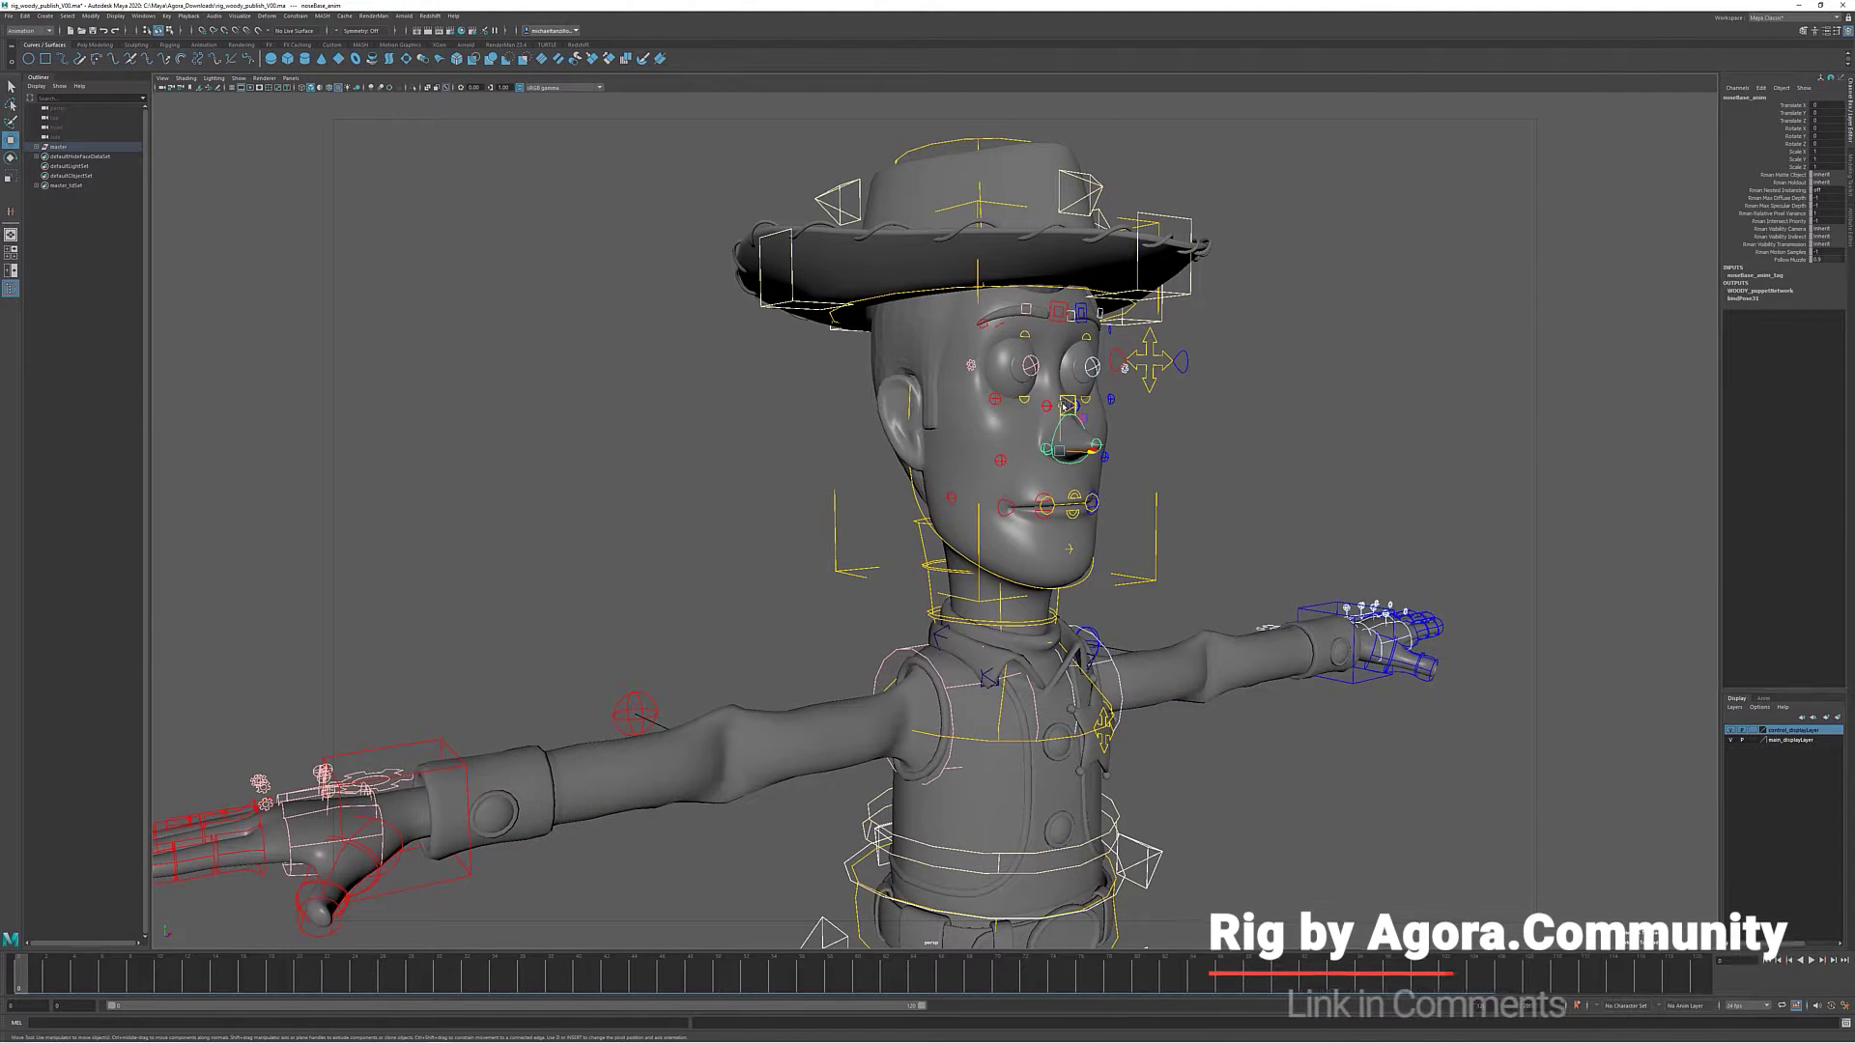
alt+drag(1085, 409, 1053, 411)
click(1051, 391)
Select the left leg's seg_2_fk_anim control, then frame the torso and head again
alt+drag(829, 488, 967, 502)
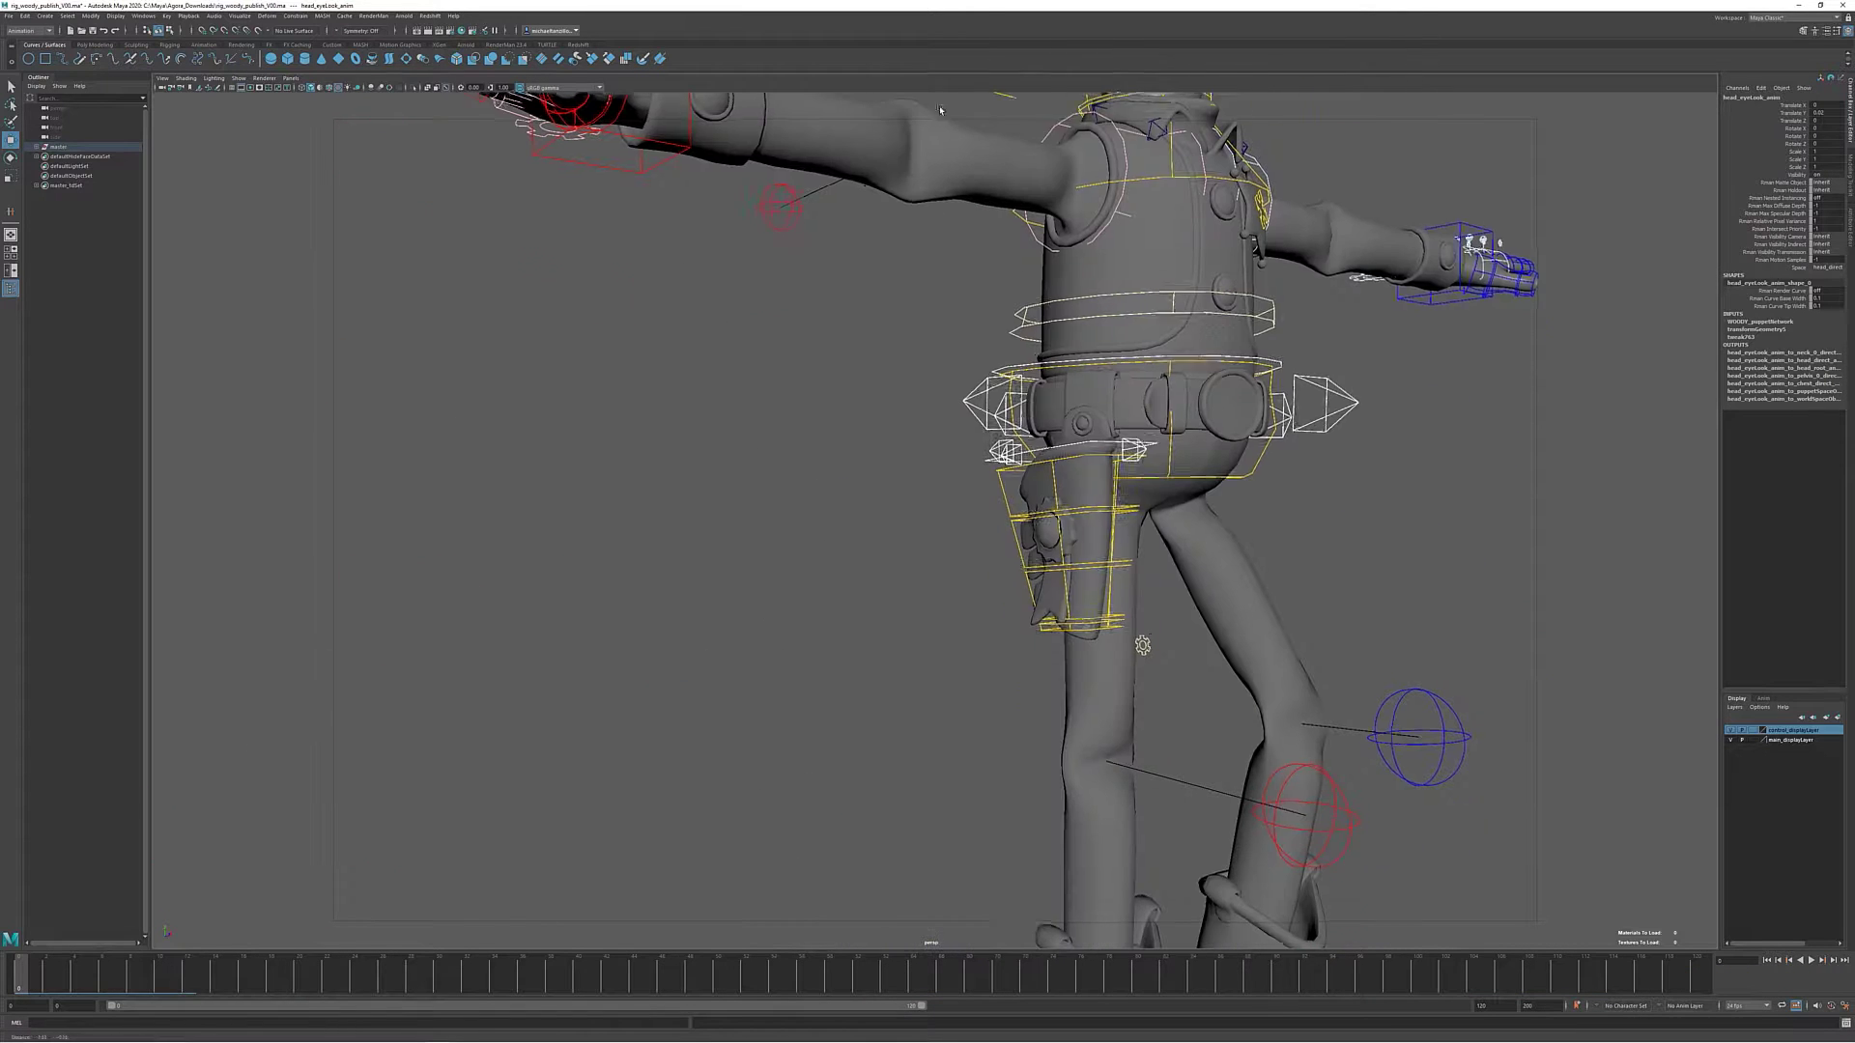
scroll(1082, 520, up, 3)
click(1082, 519)
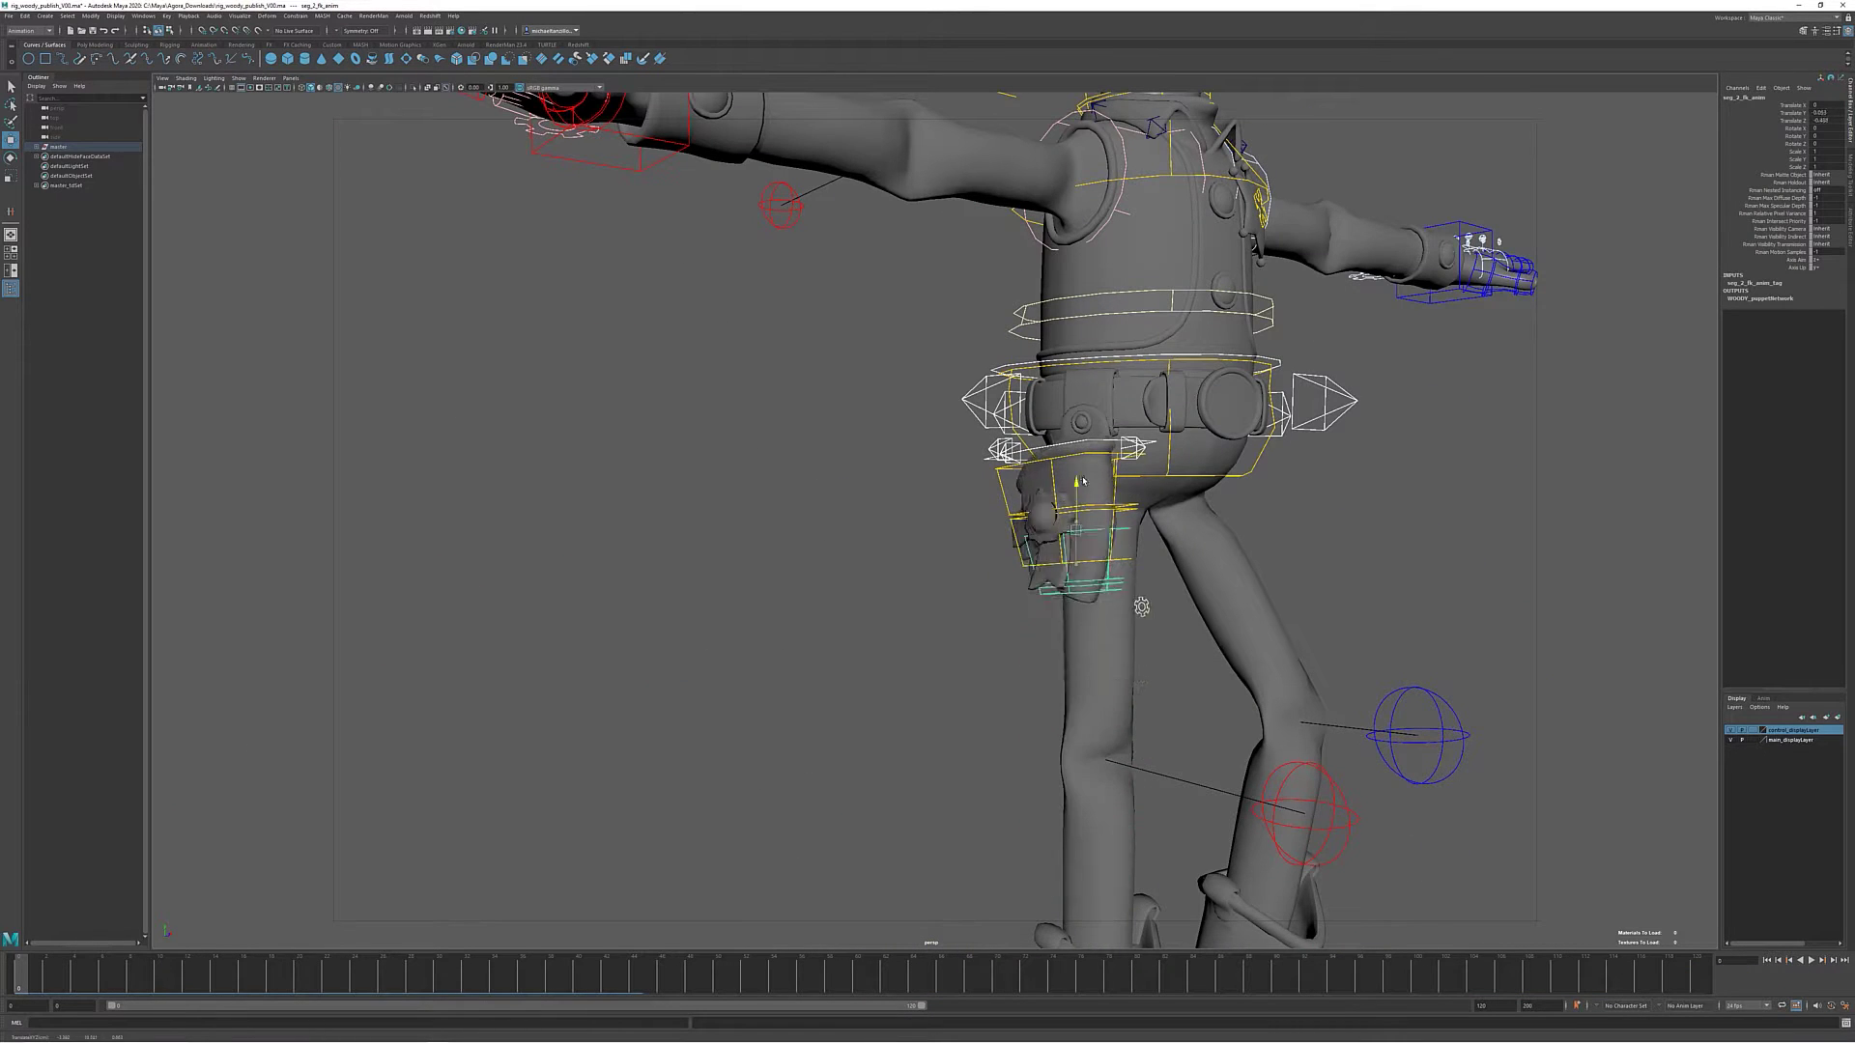
alt+drag(1391, 481, 1063, 464)
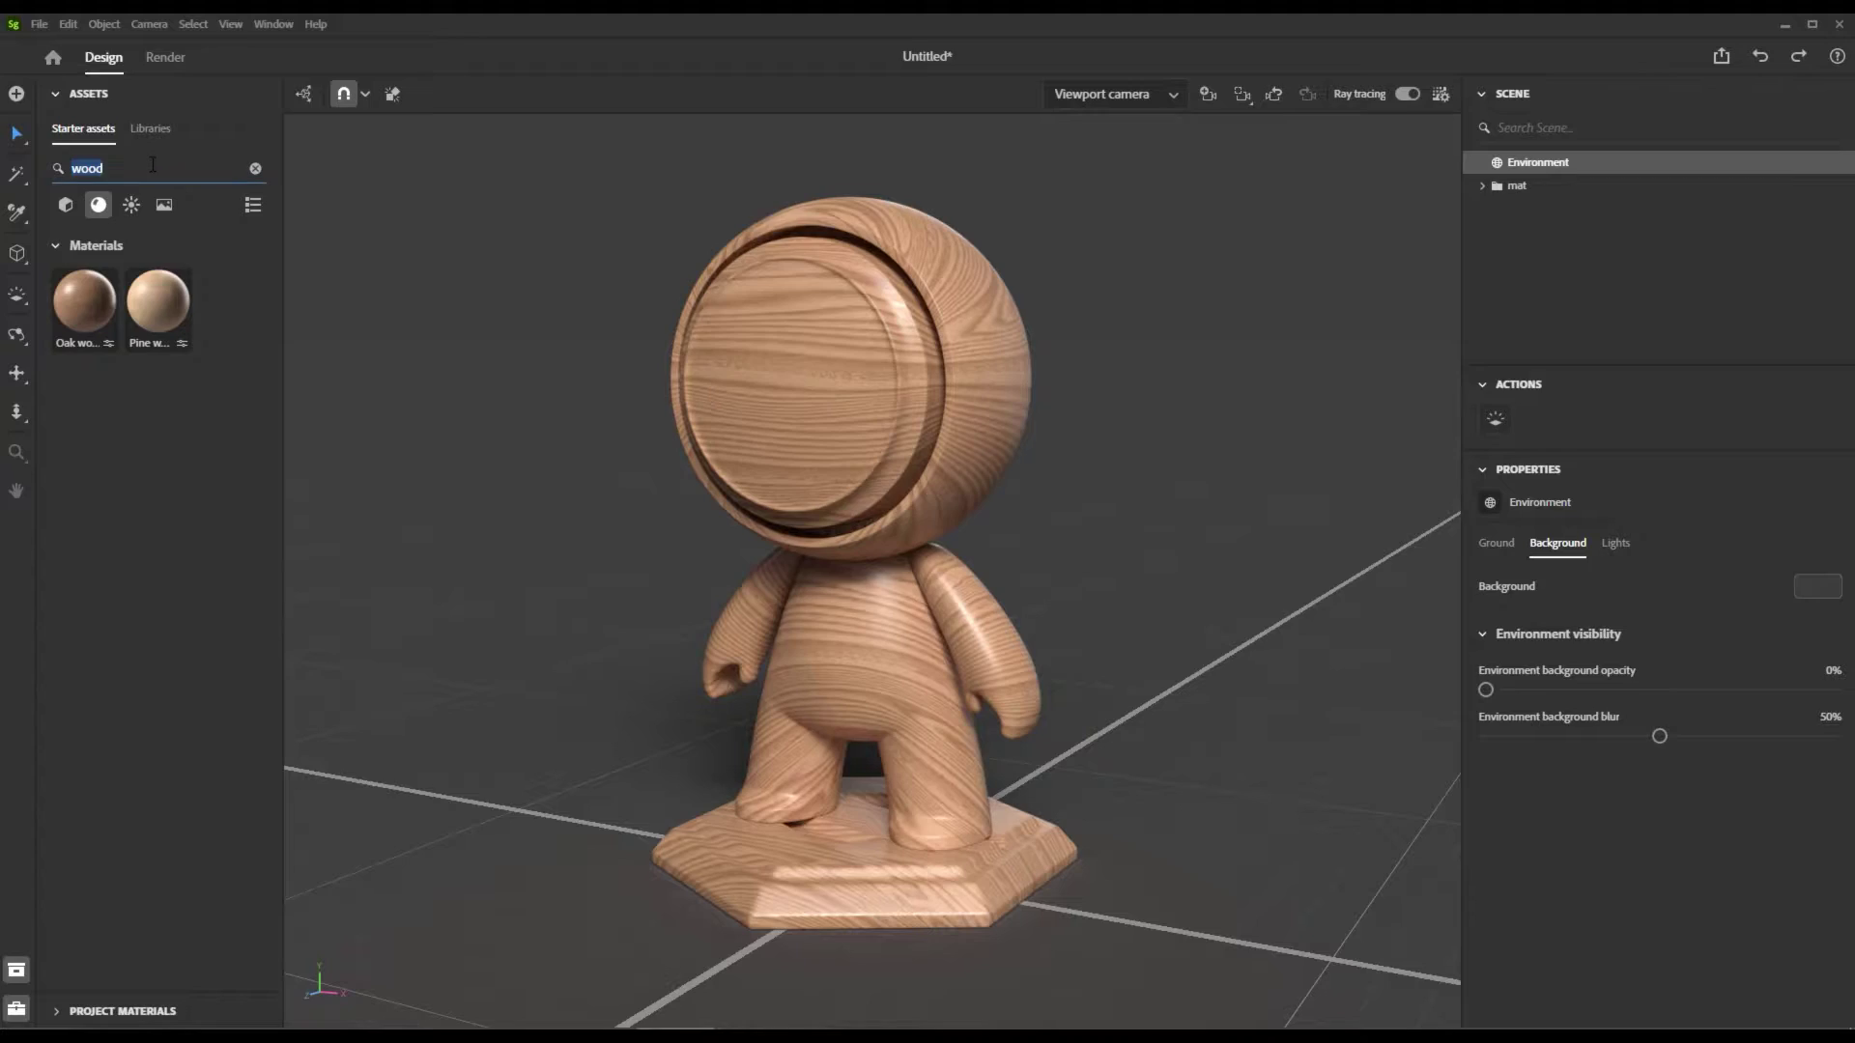
Search Starter assets for glass and take the material's roughness to fully matte, then glossy
text(lass)
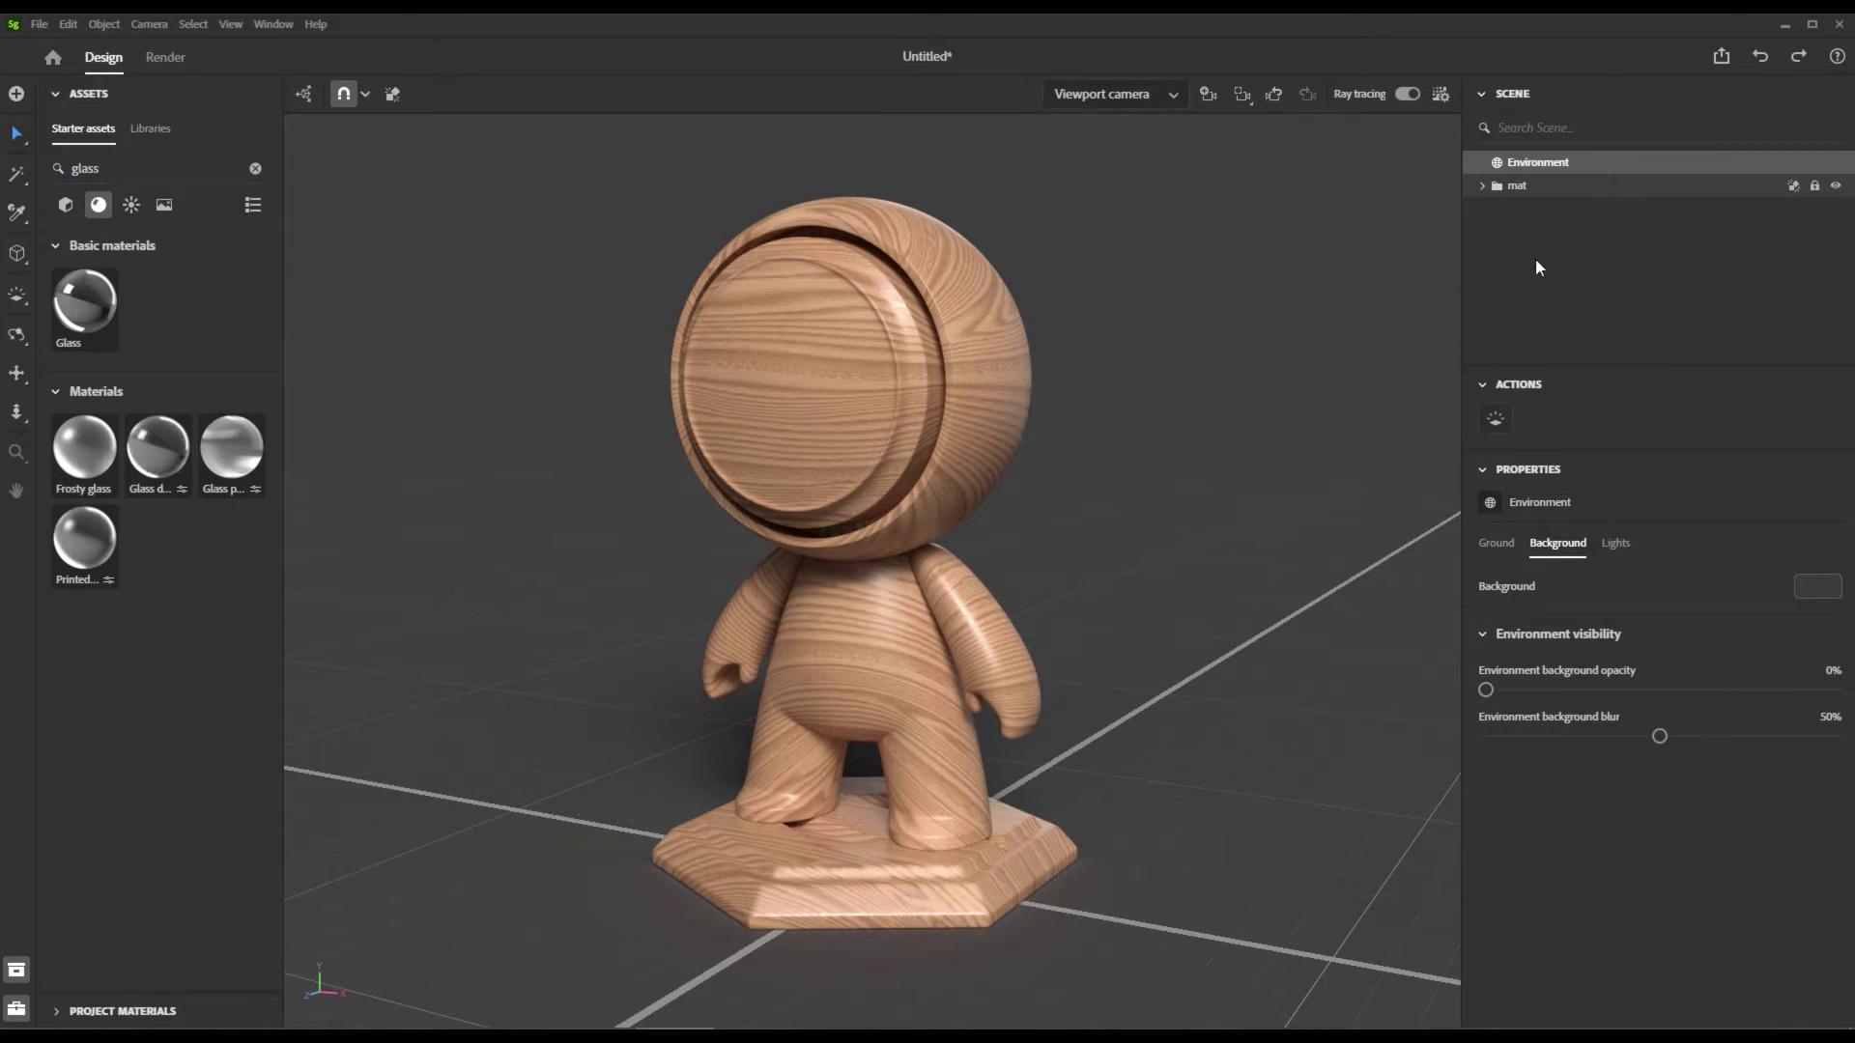
double_click(88, 169)
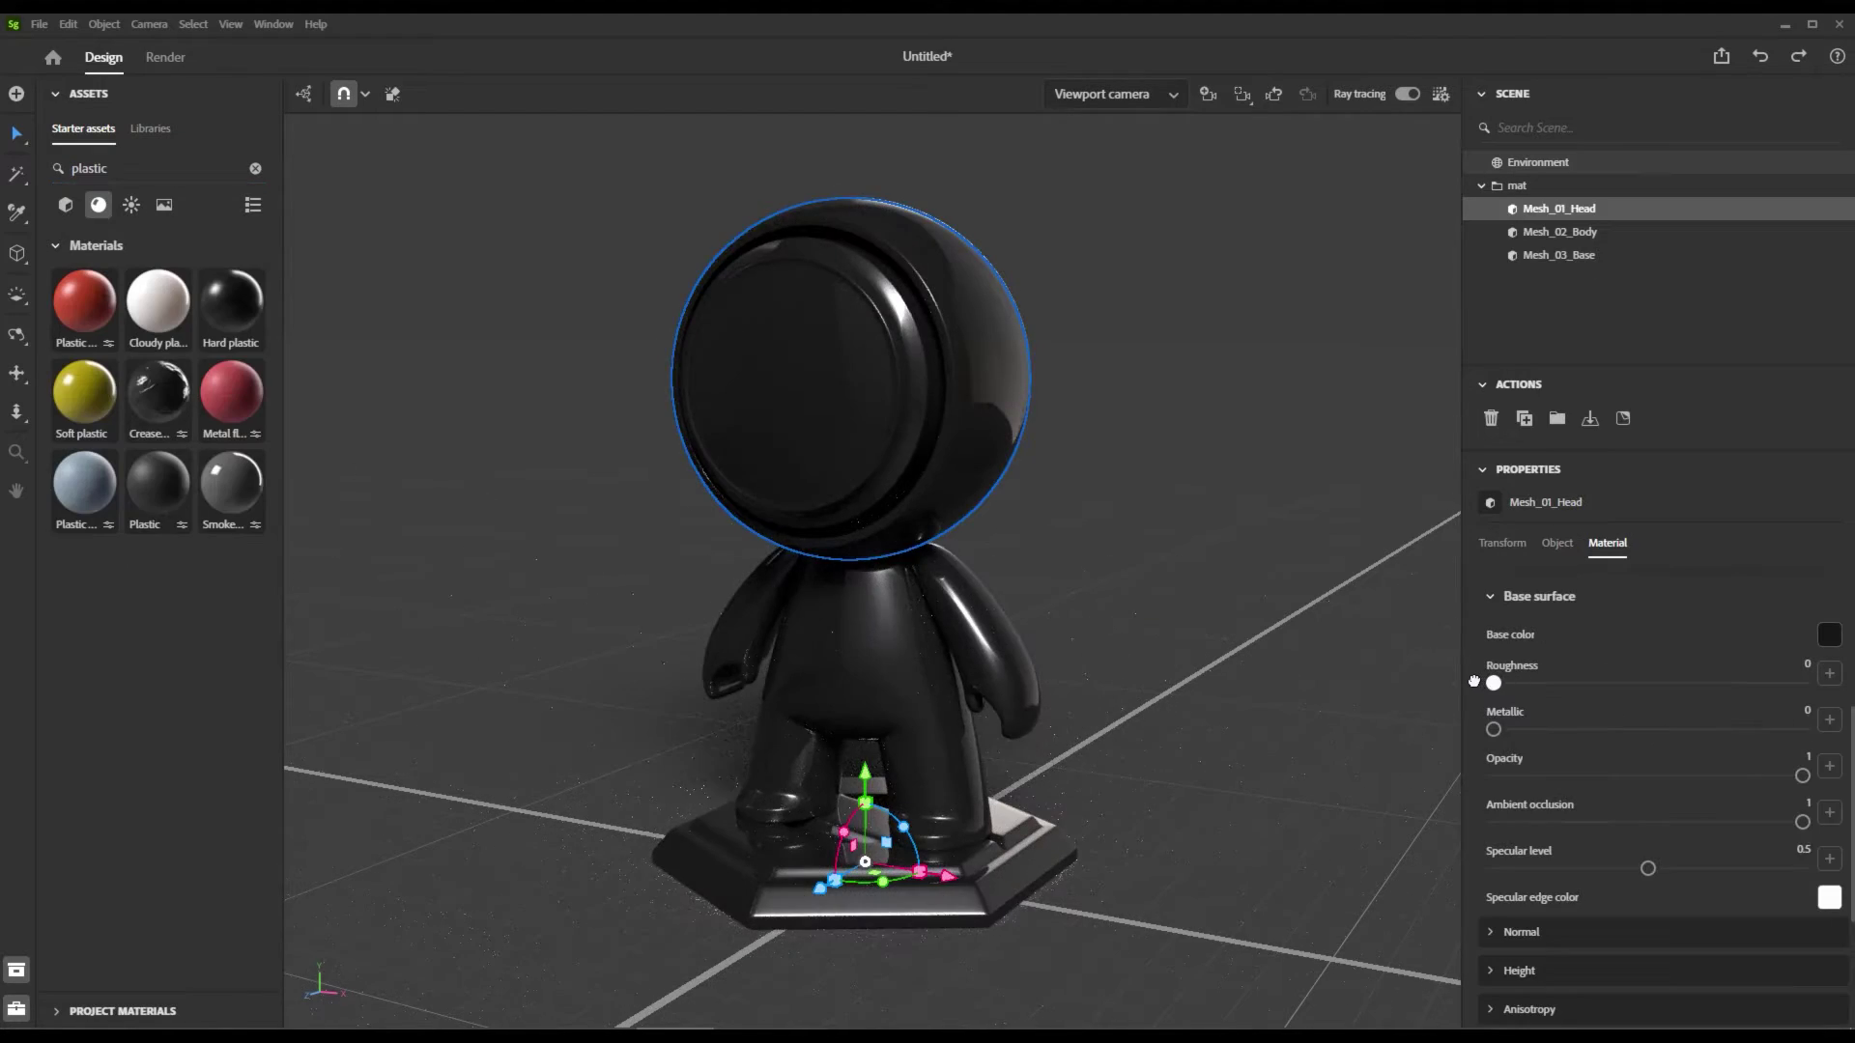
drag(1646, 683, 1832, 681)
drag(1688, 695, 1553, 694)
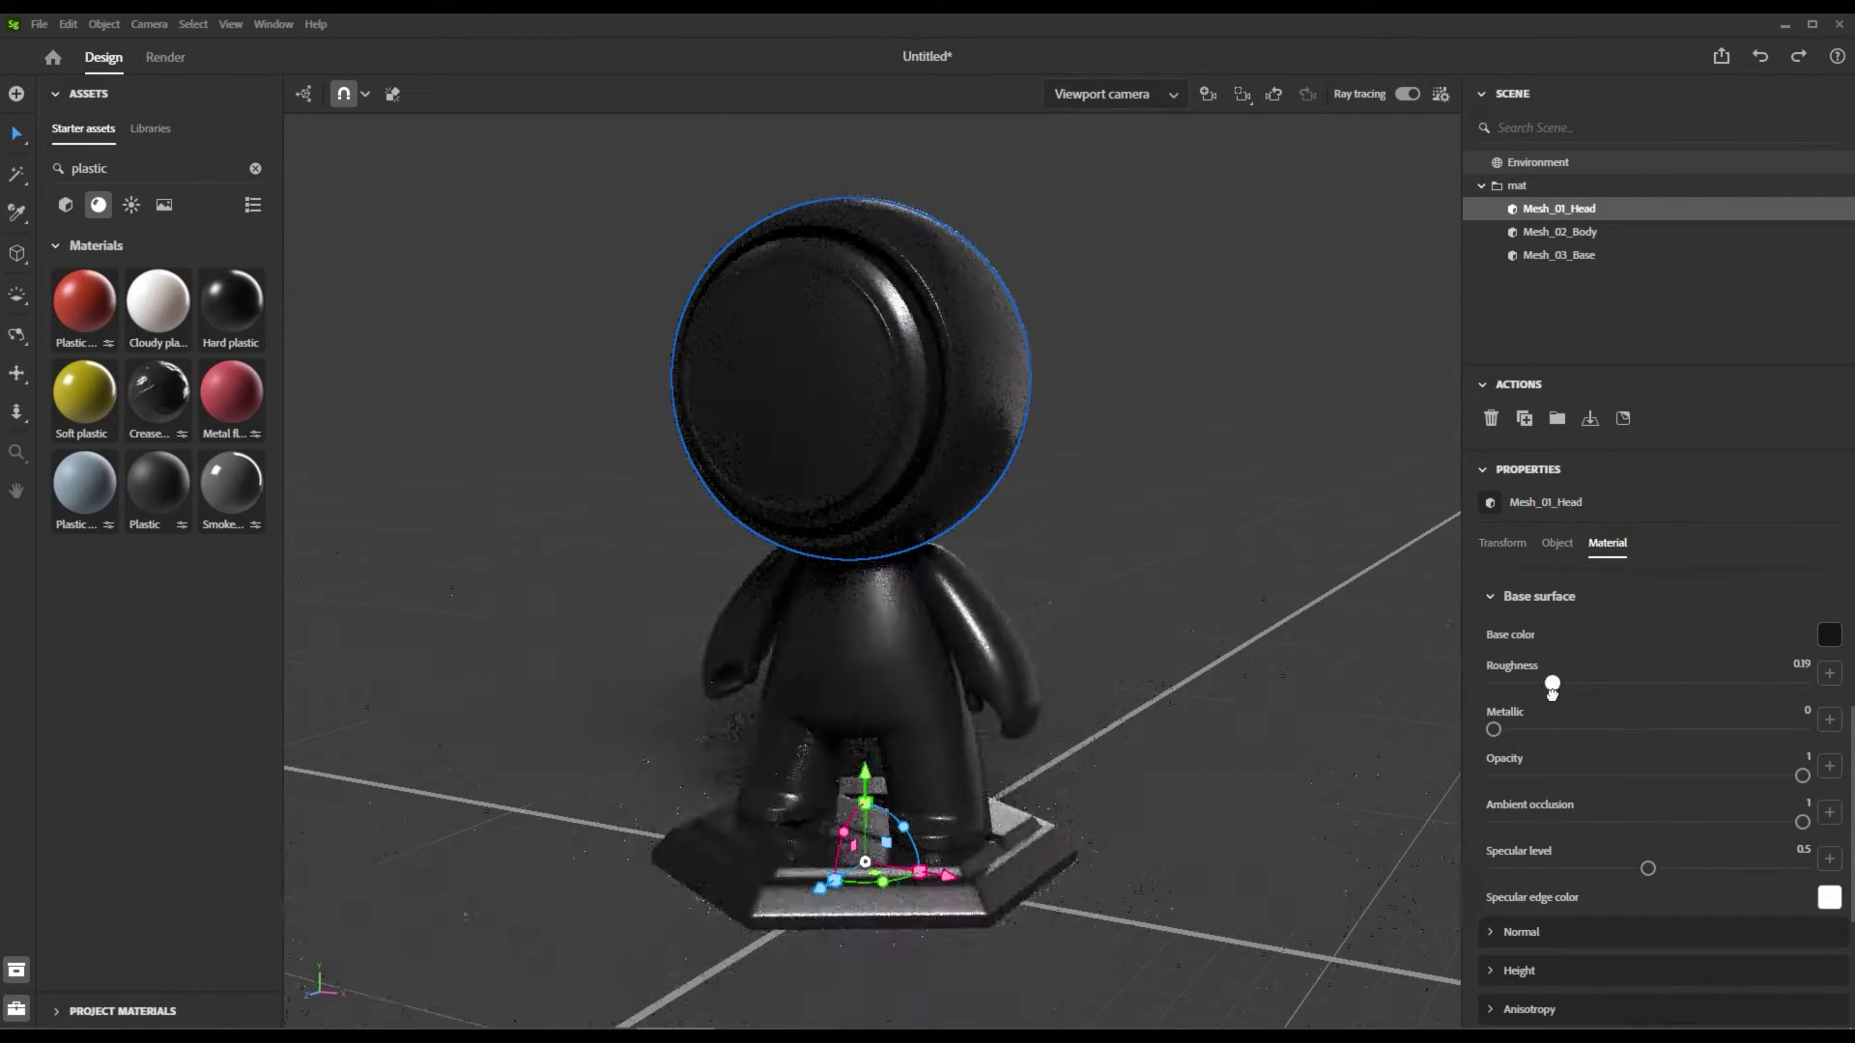
Change the figure's base colour to a red-pink shade
click(1829, 635)
click(1771, 635)
drag(1770, 635, 1681, 551)
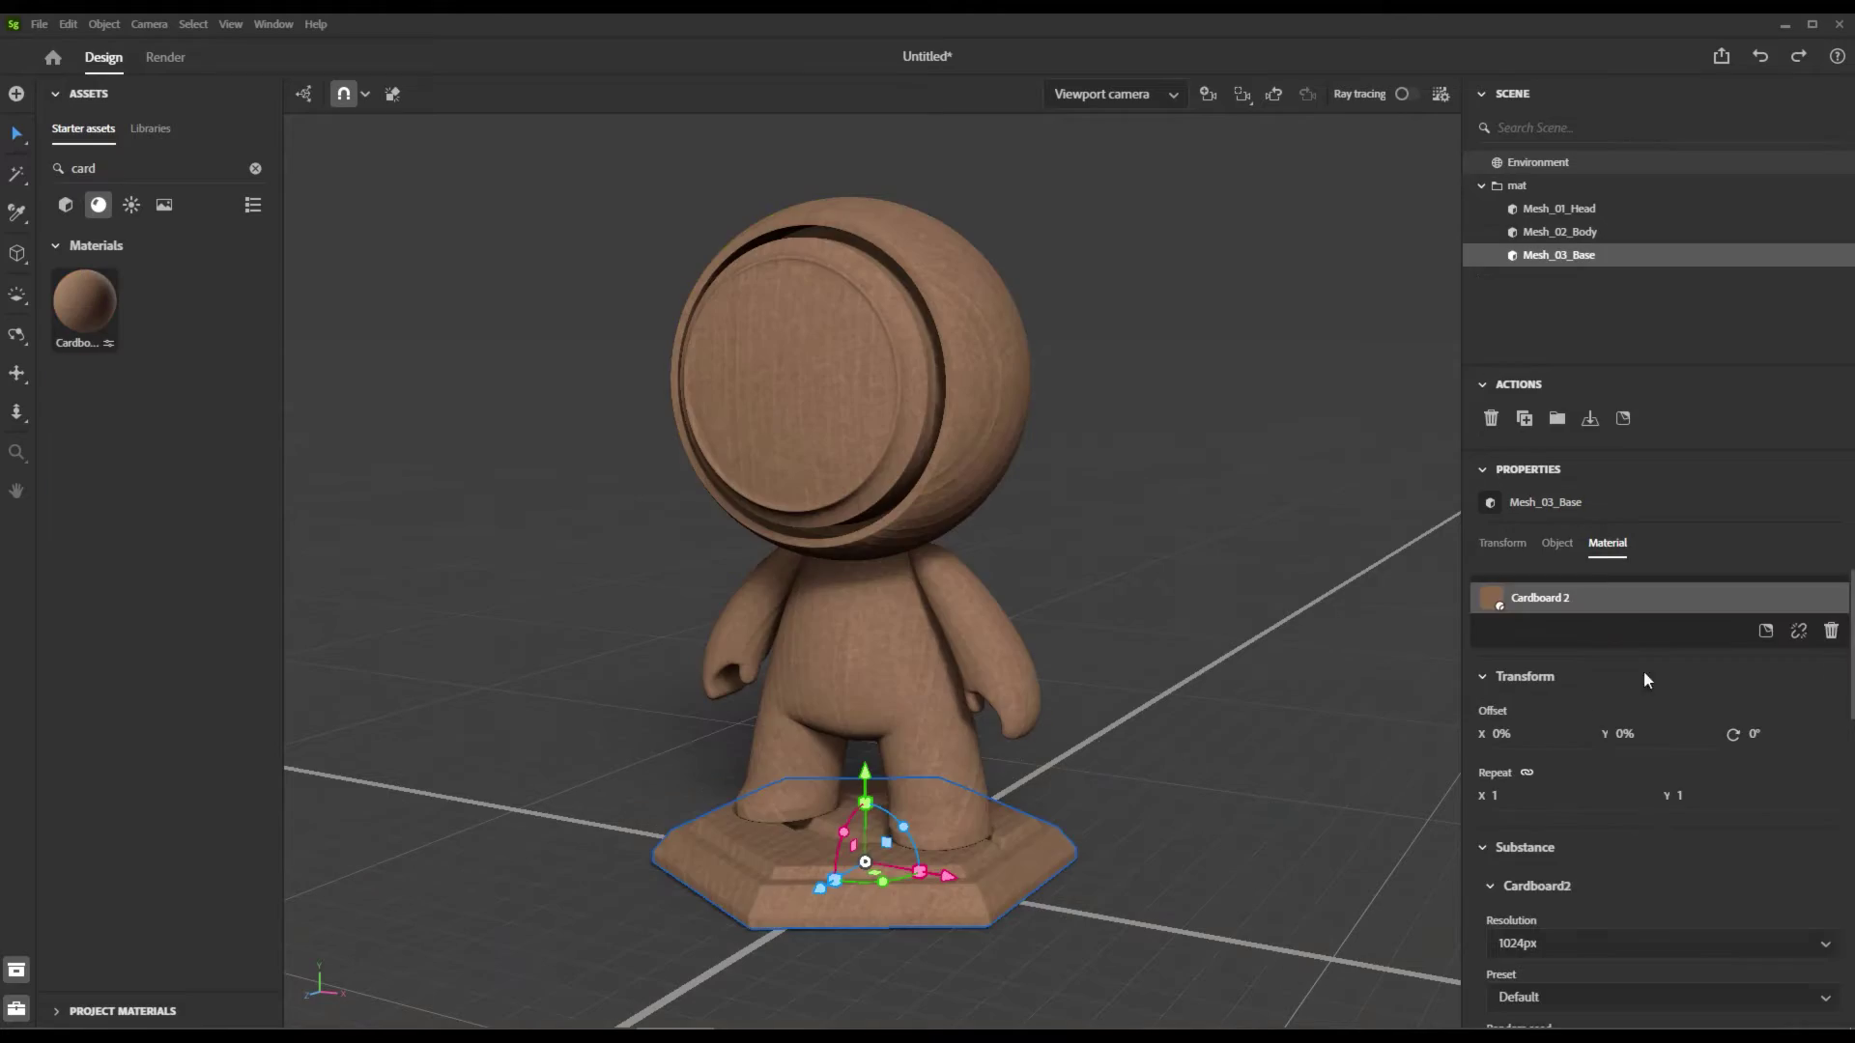
Set the cardboard's Dirt Amount to 1 and Ripping to 0.27
scroll(1574, 860, down, 10)
scroll(1570, 856, up, 2)
drag(1577, 838, 1851, 841)
mouse_move(1575, 741)
mouse_down()
mouse_move(1812, 748)
mouse_move(1582, 746)
mouse_up()
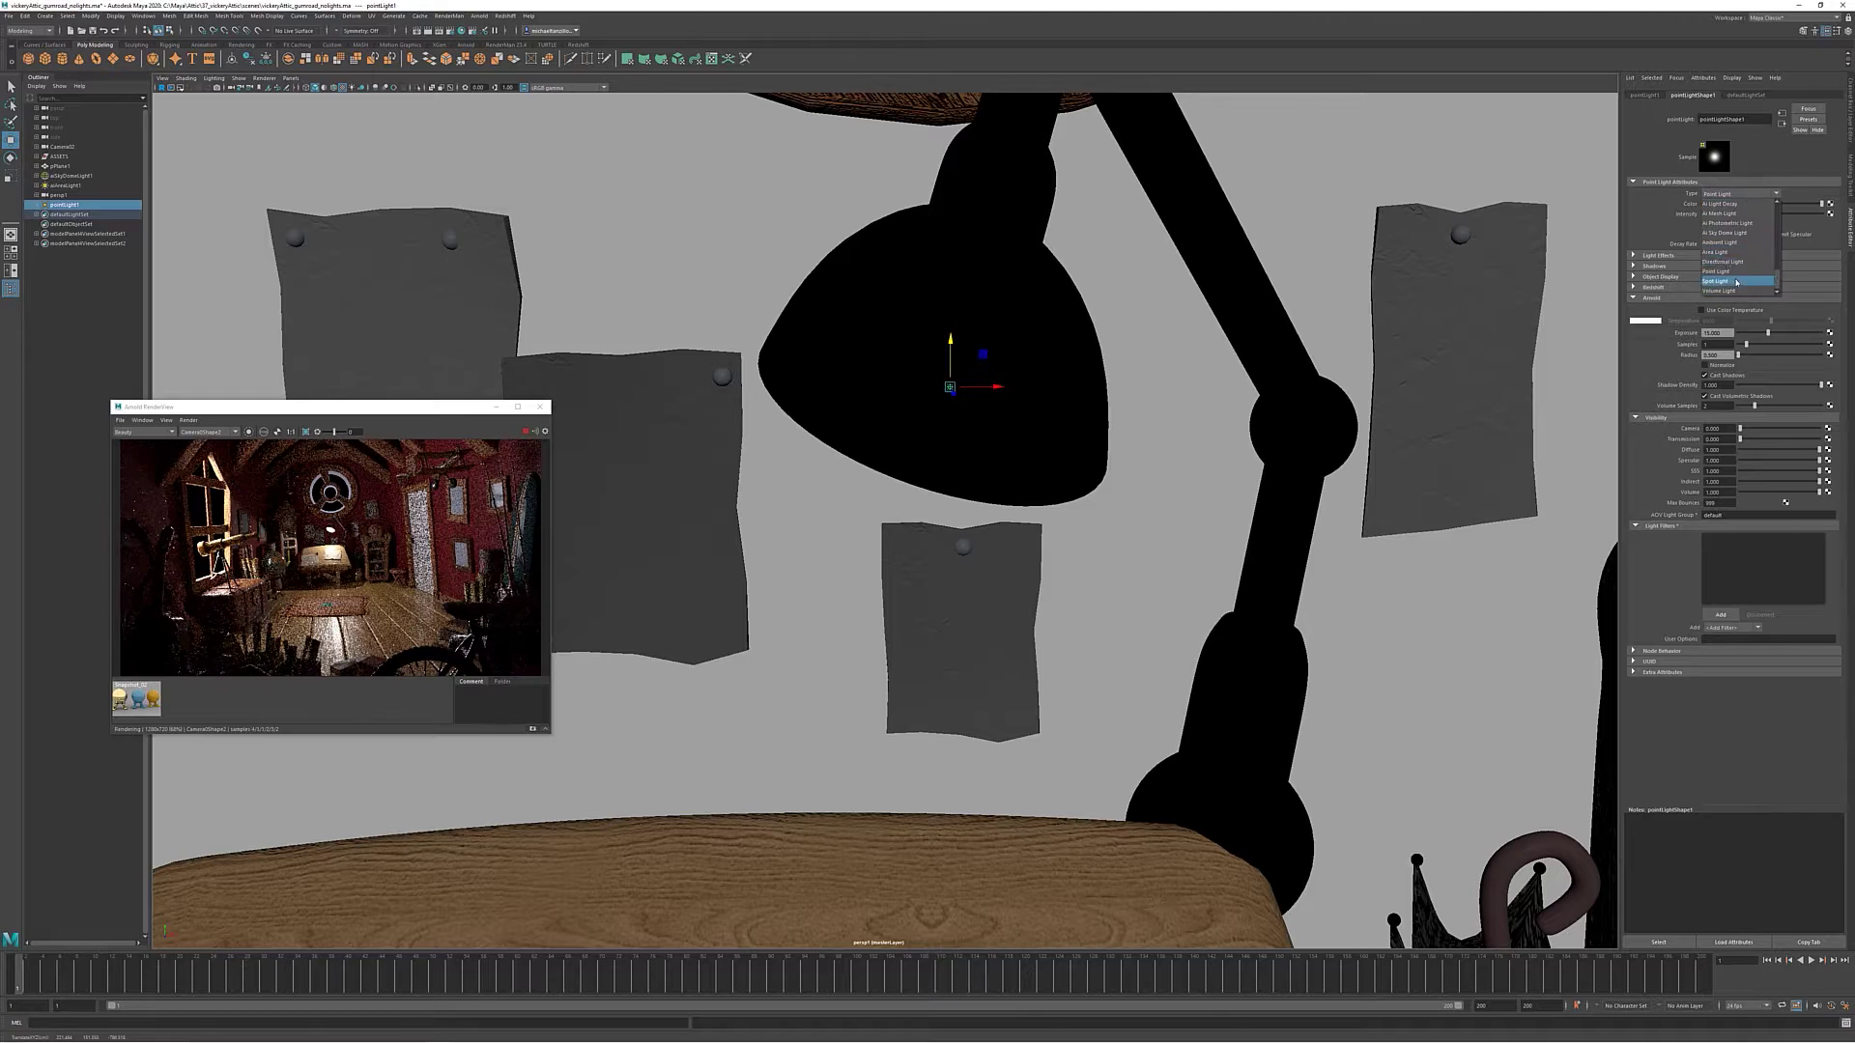
Set the desk lamp light's Type to Spot Light in the Attribute Editor
click(1736, 282)
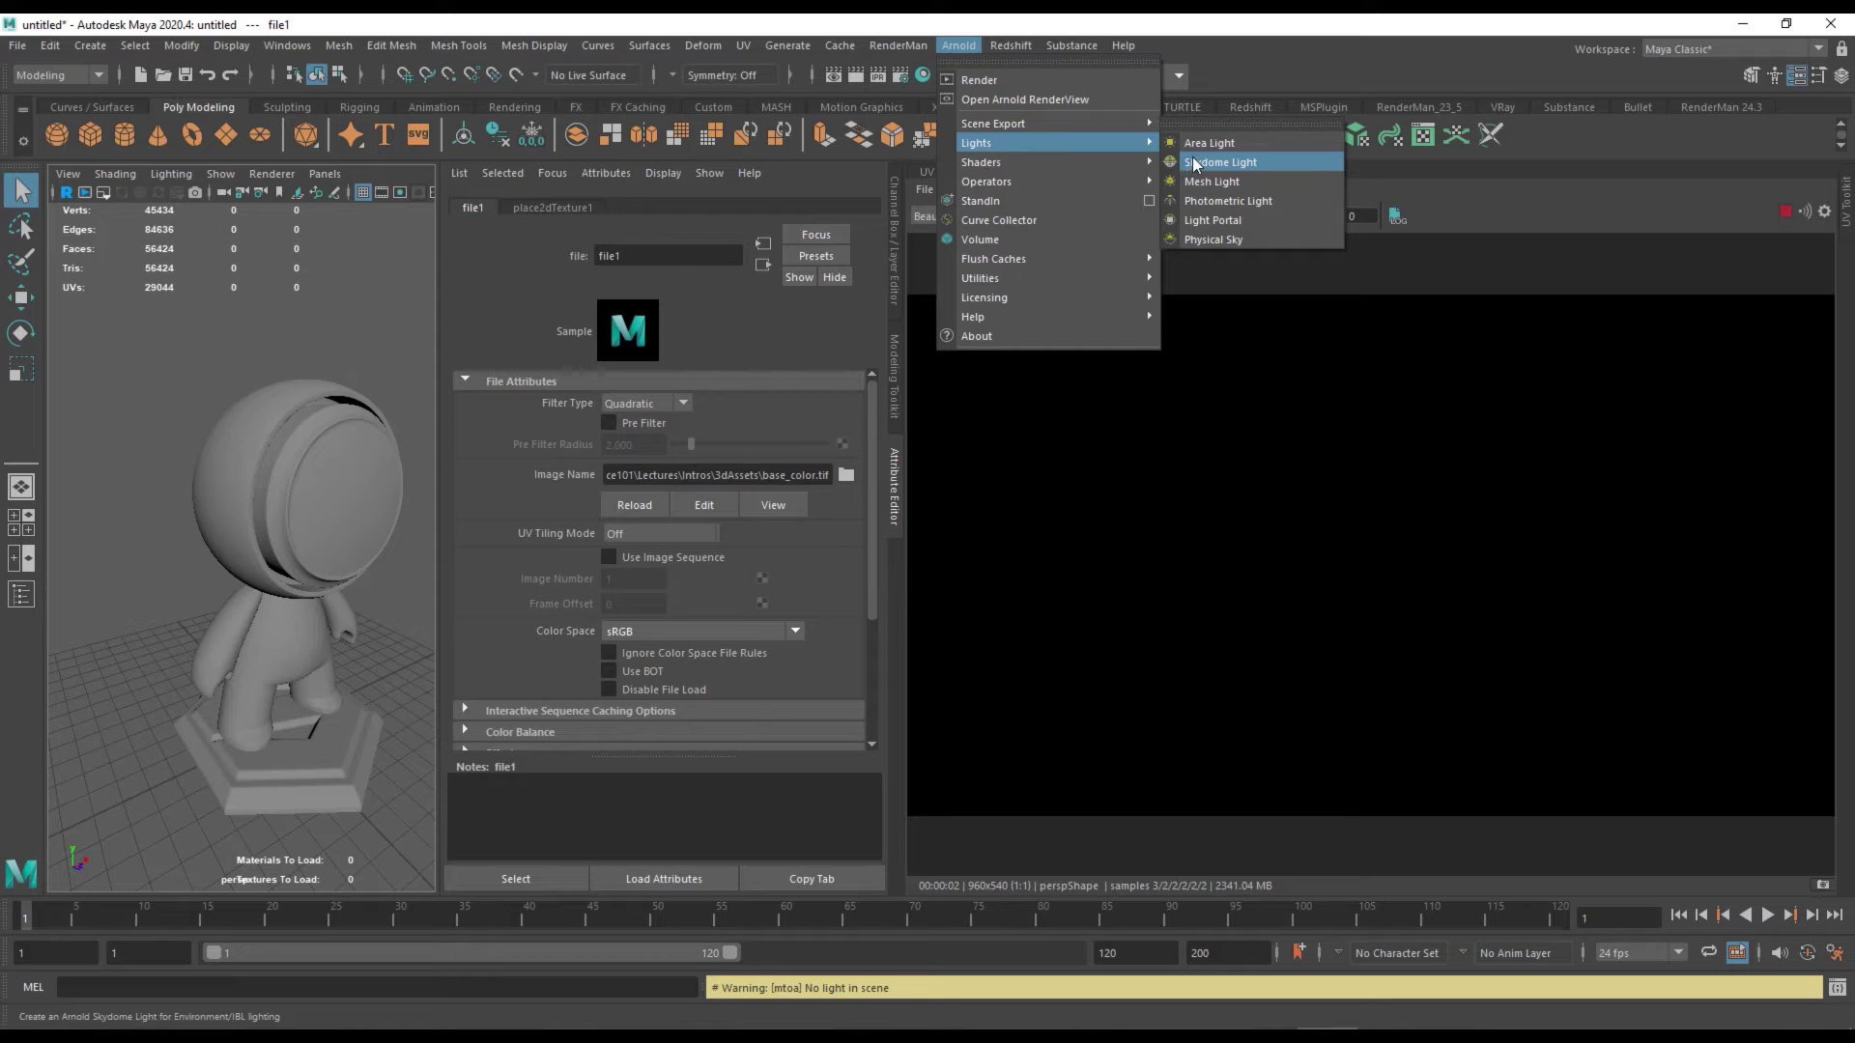
Hide Layer 2, the layer holding the red squiggle on the UV snapshot
click(1244, 154)
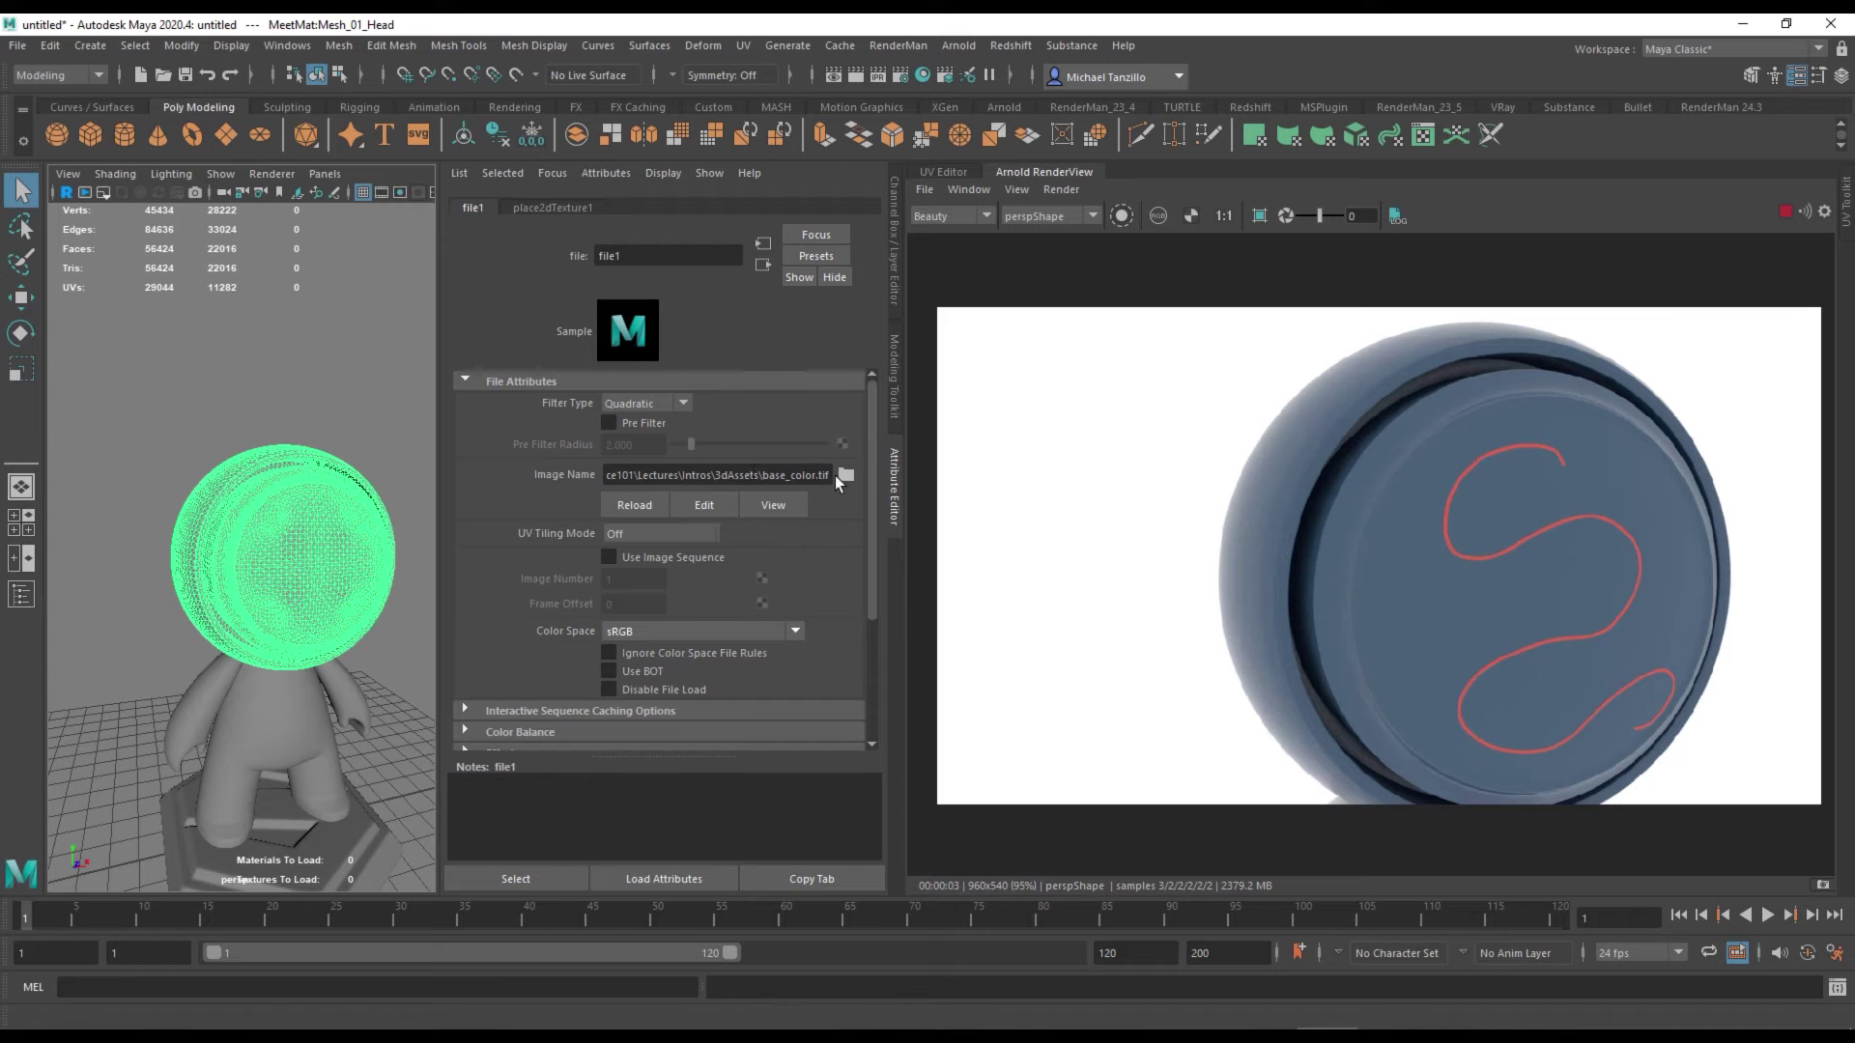
Change file1's Image Name to base_color2.tif
text(2)
key(Return)
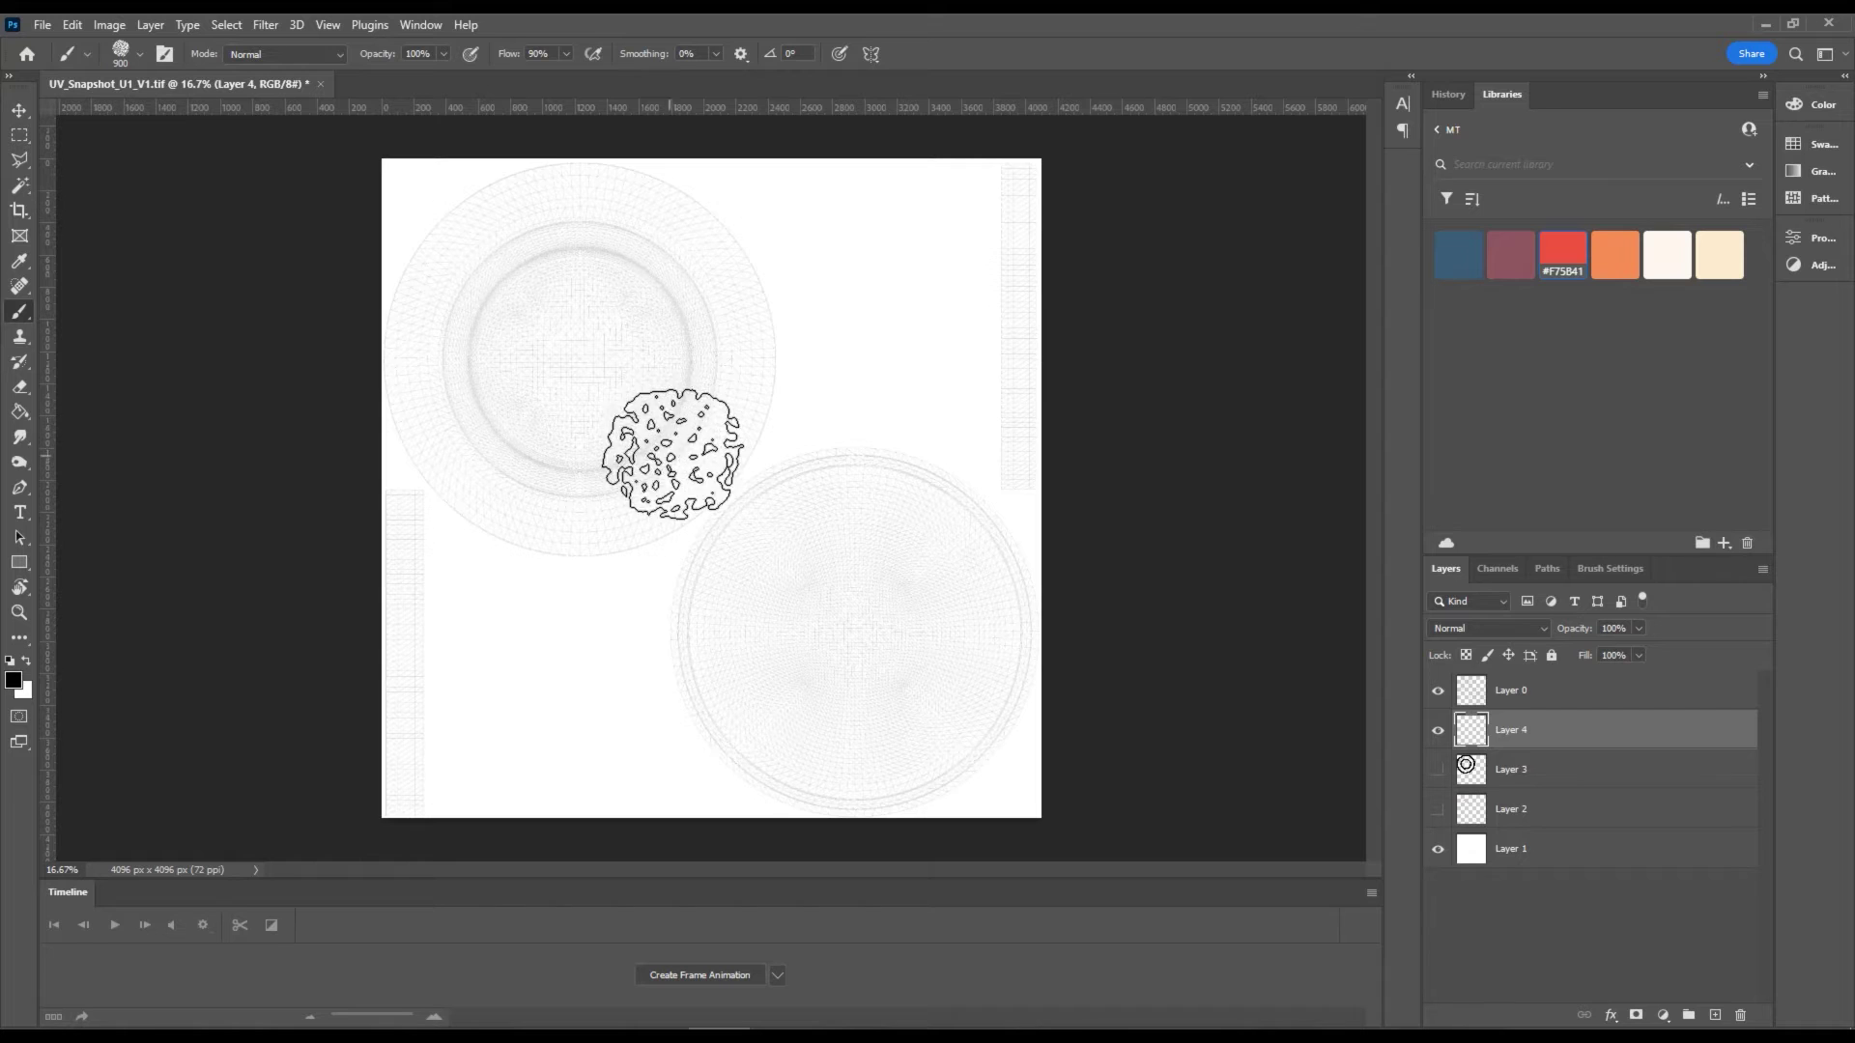
Paint black over both UV circles and hide the UV wireframe overlay
mouse_move(671, 454)
mouse_down()
mouse_move(852, 604)
mouse_move(906, 591)
mouse_up()
mouse_move(939, 460)
mouse_down()
mouse_move(971, 508)
mouse_move(672, 576)
mouse_up()
click(1439, 692)
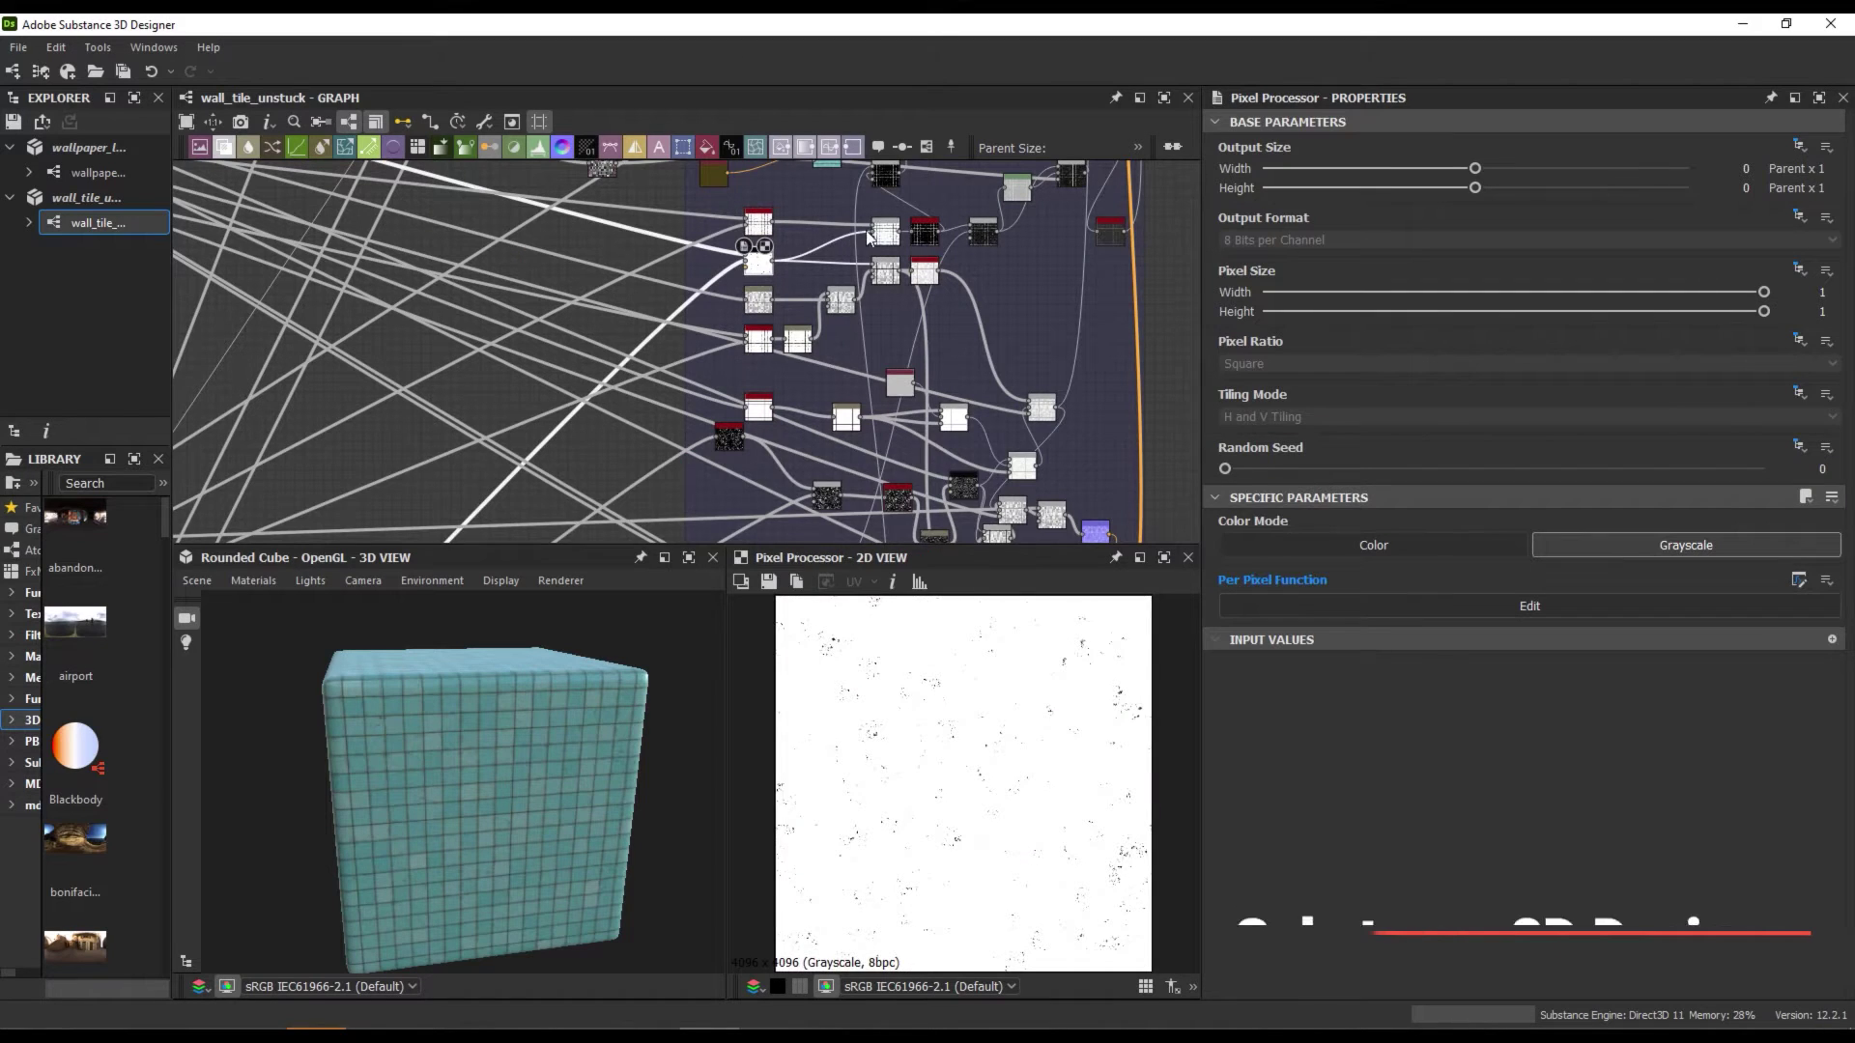
Inspect the Blend nodes and other nodes in the wall tile graph
click(863, 259)
click(798, 245)
click(706, 218)
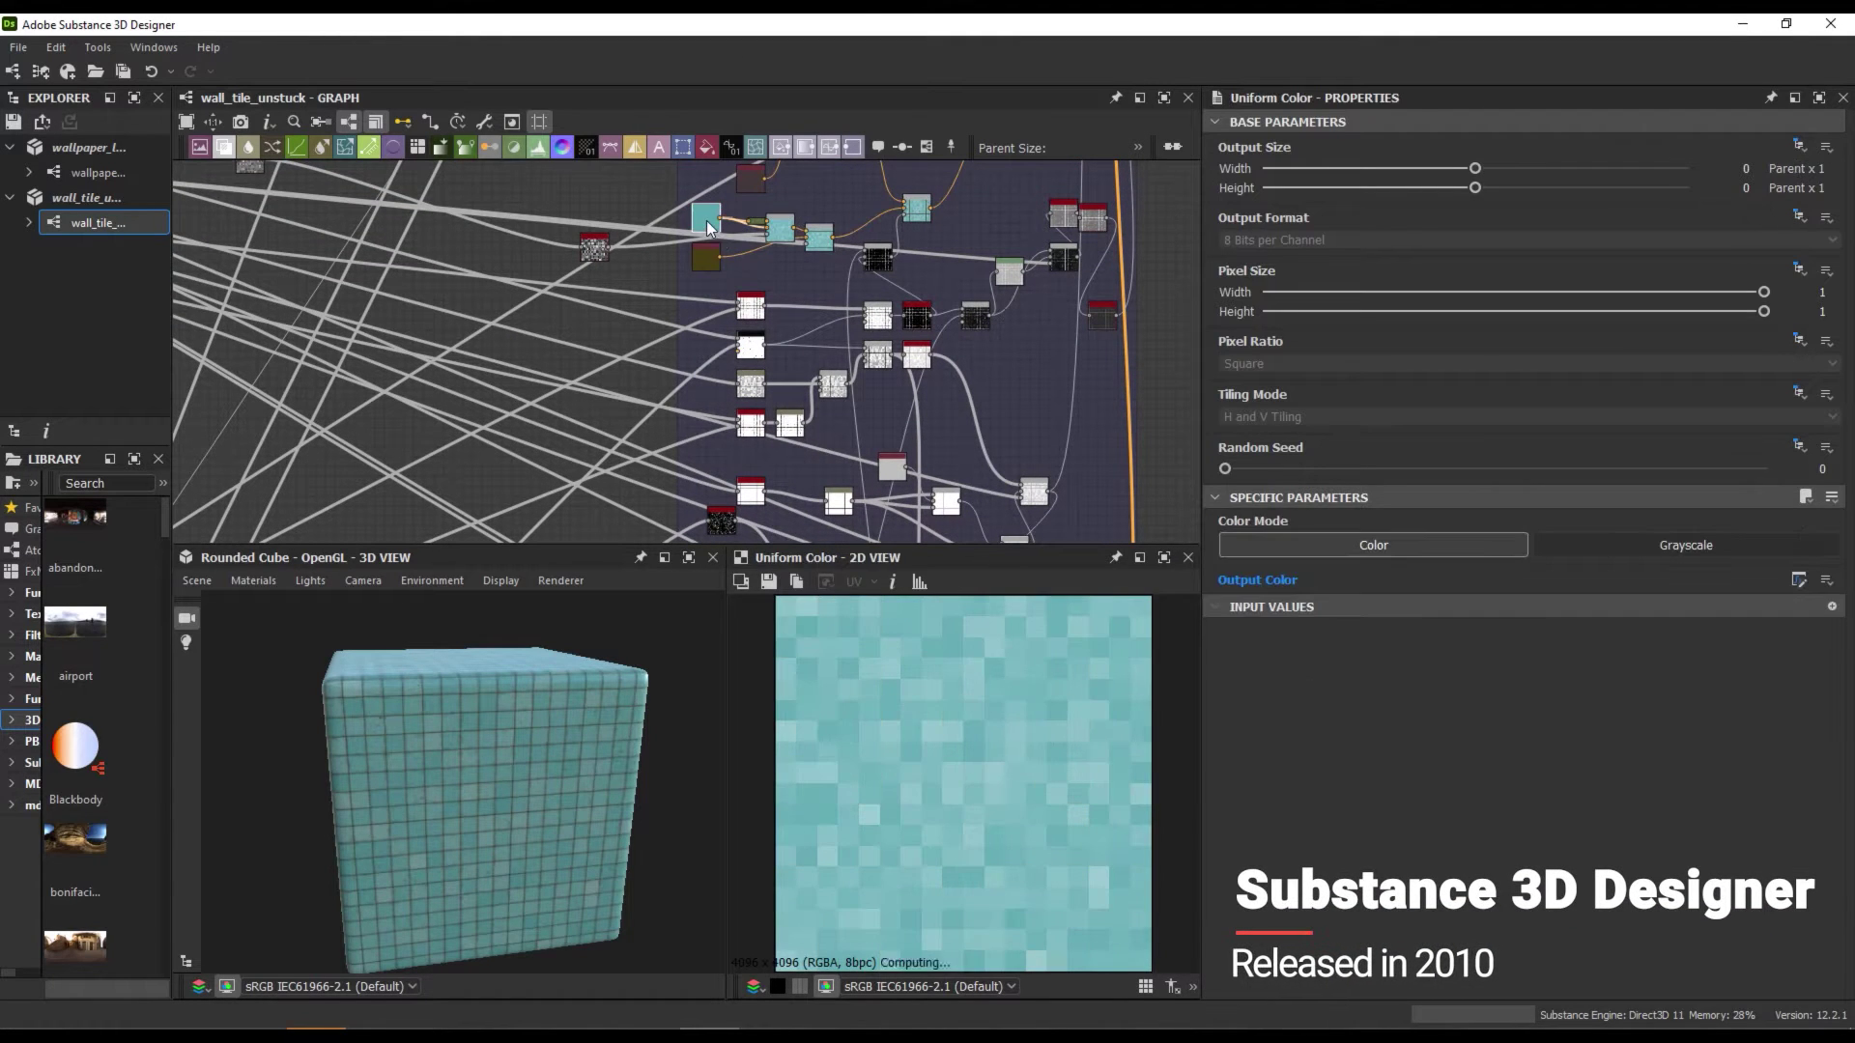
click(750, 384)
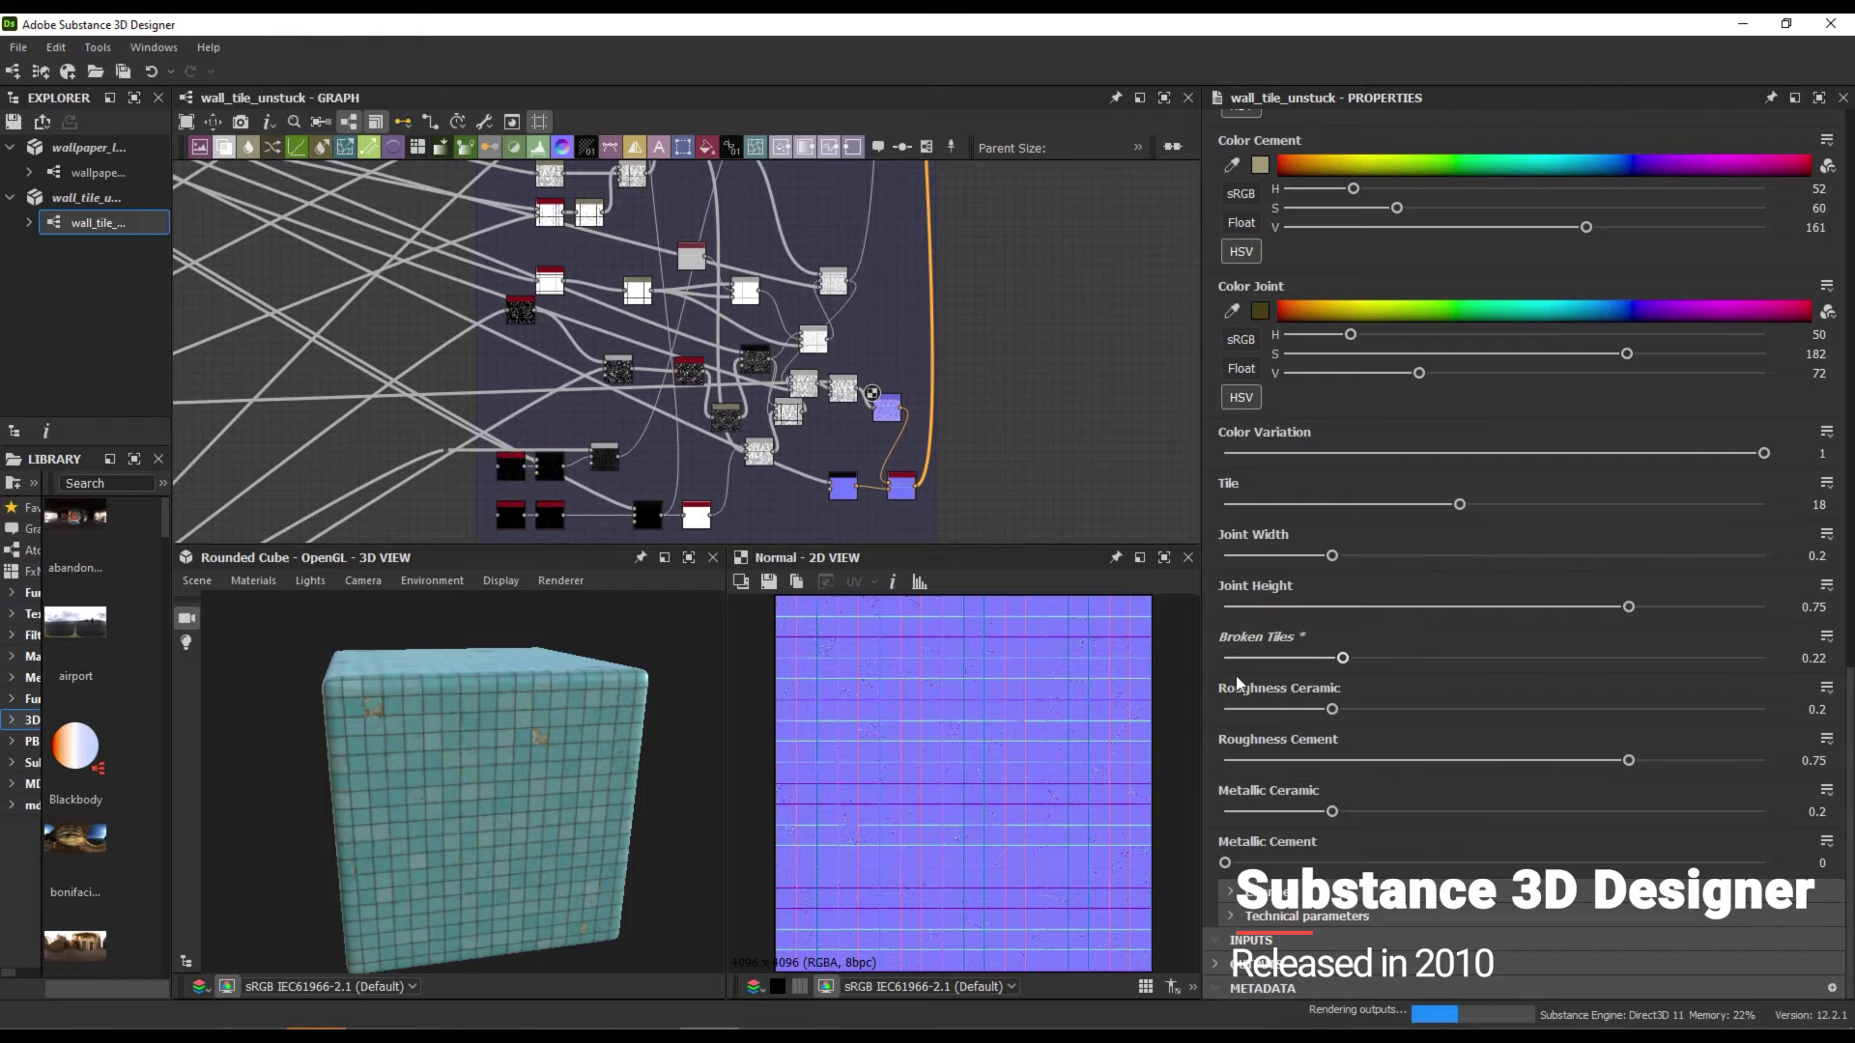
Raise Broken Tiles from 0.22 to about 0.74
drag(1342, 658, 1350, 659)
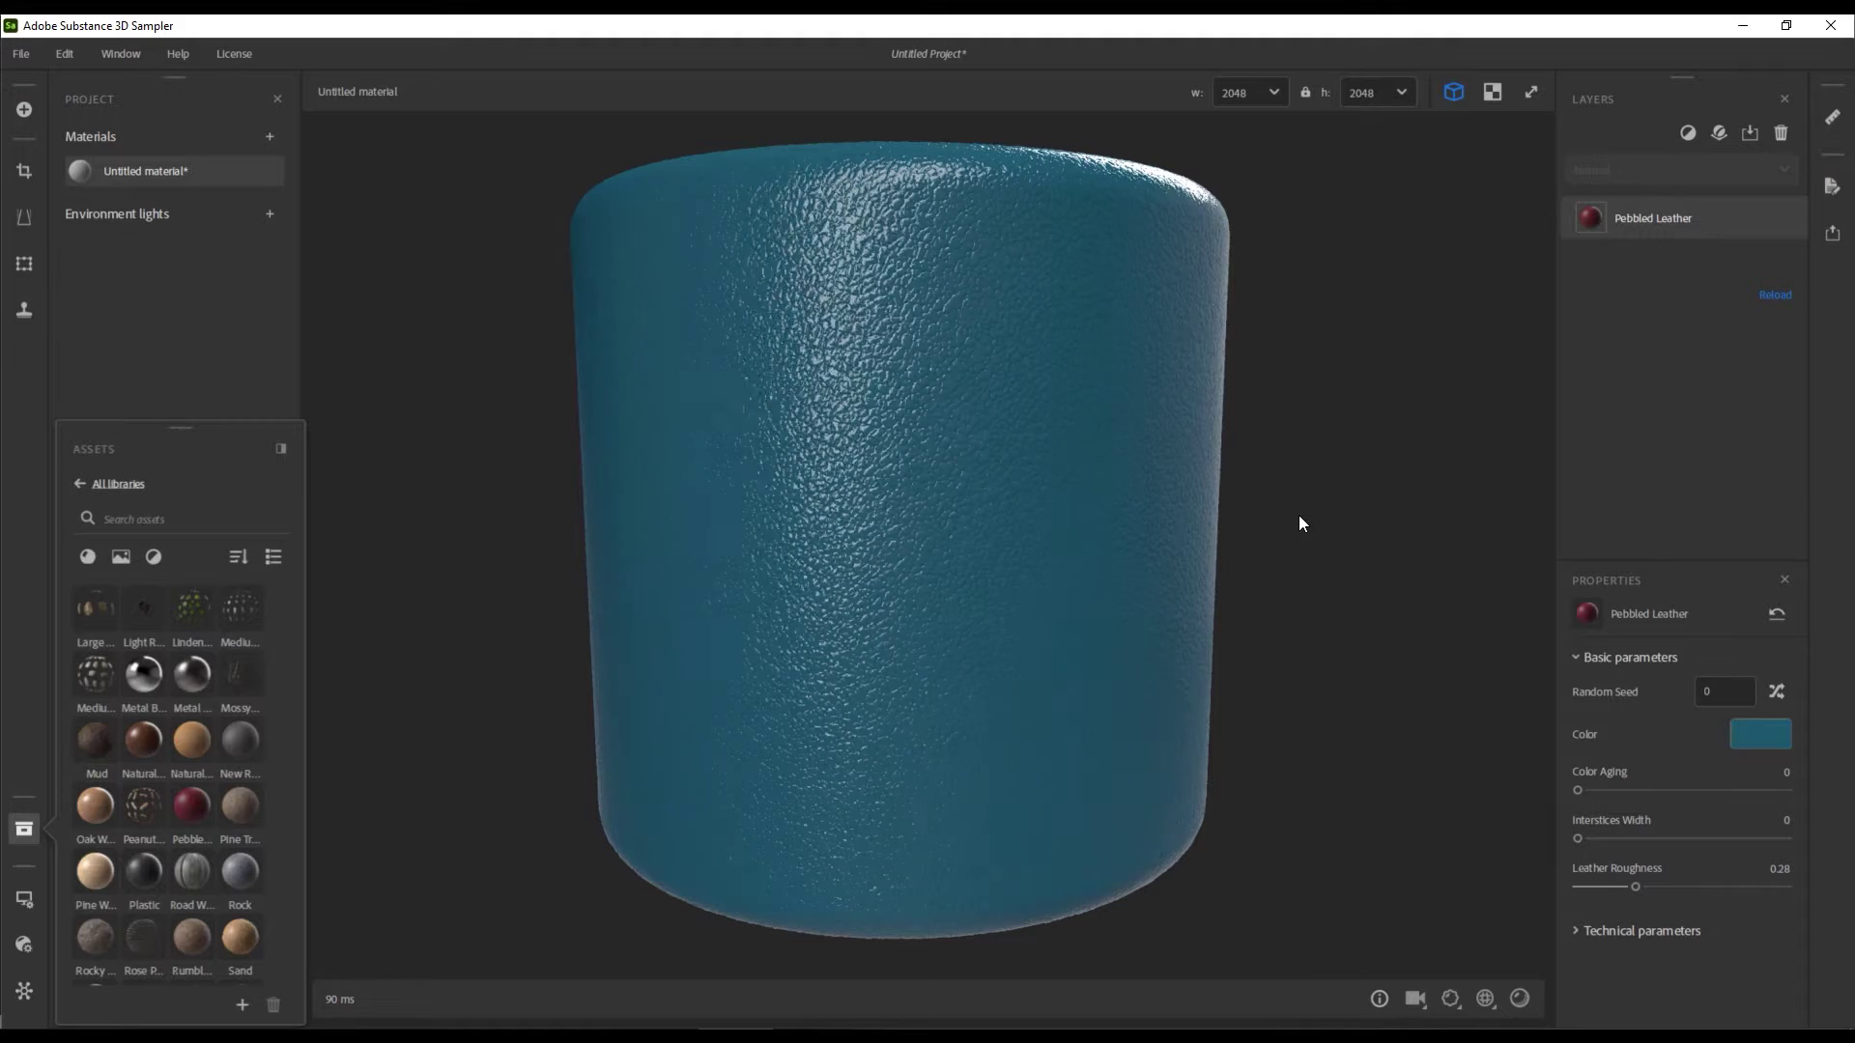
click(1684, 127)
Add a Quilt Stitch layer over the leather and change its pattern from Diamond to Square
text(quilt)
click(1675, 237)
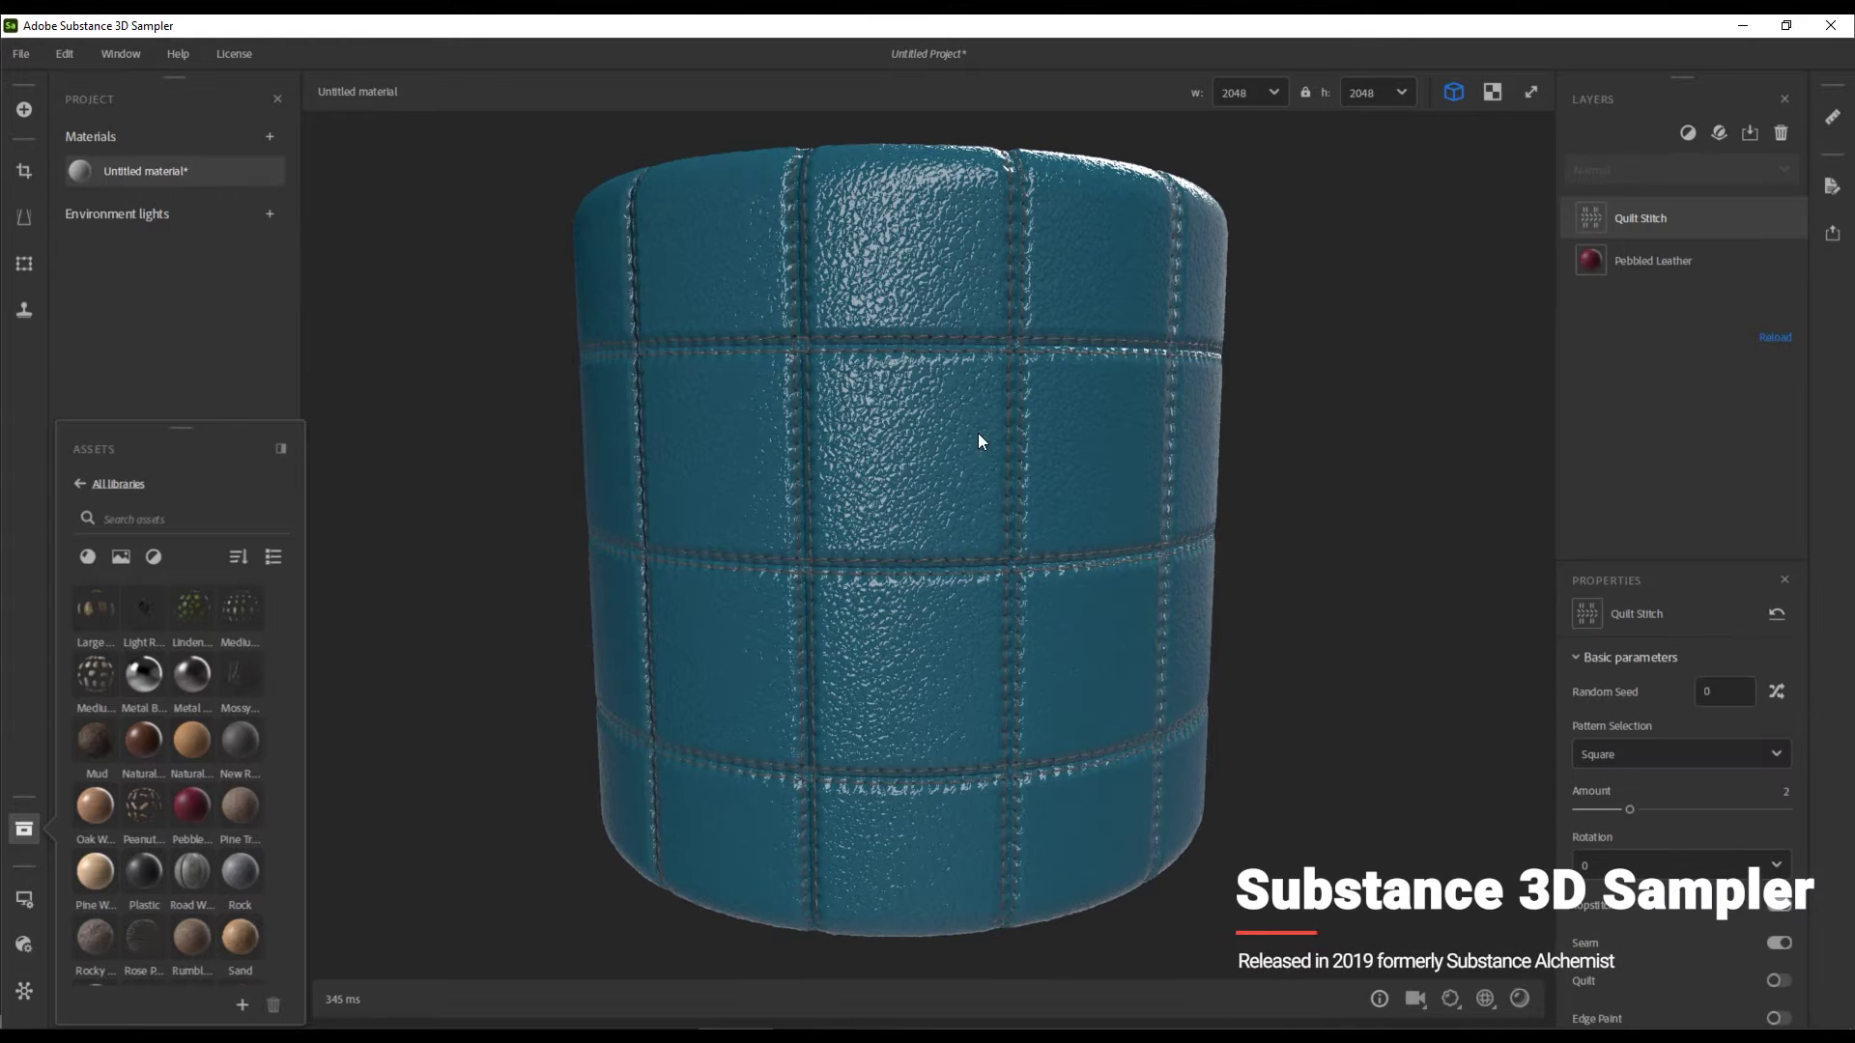
click(1662, 761)
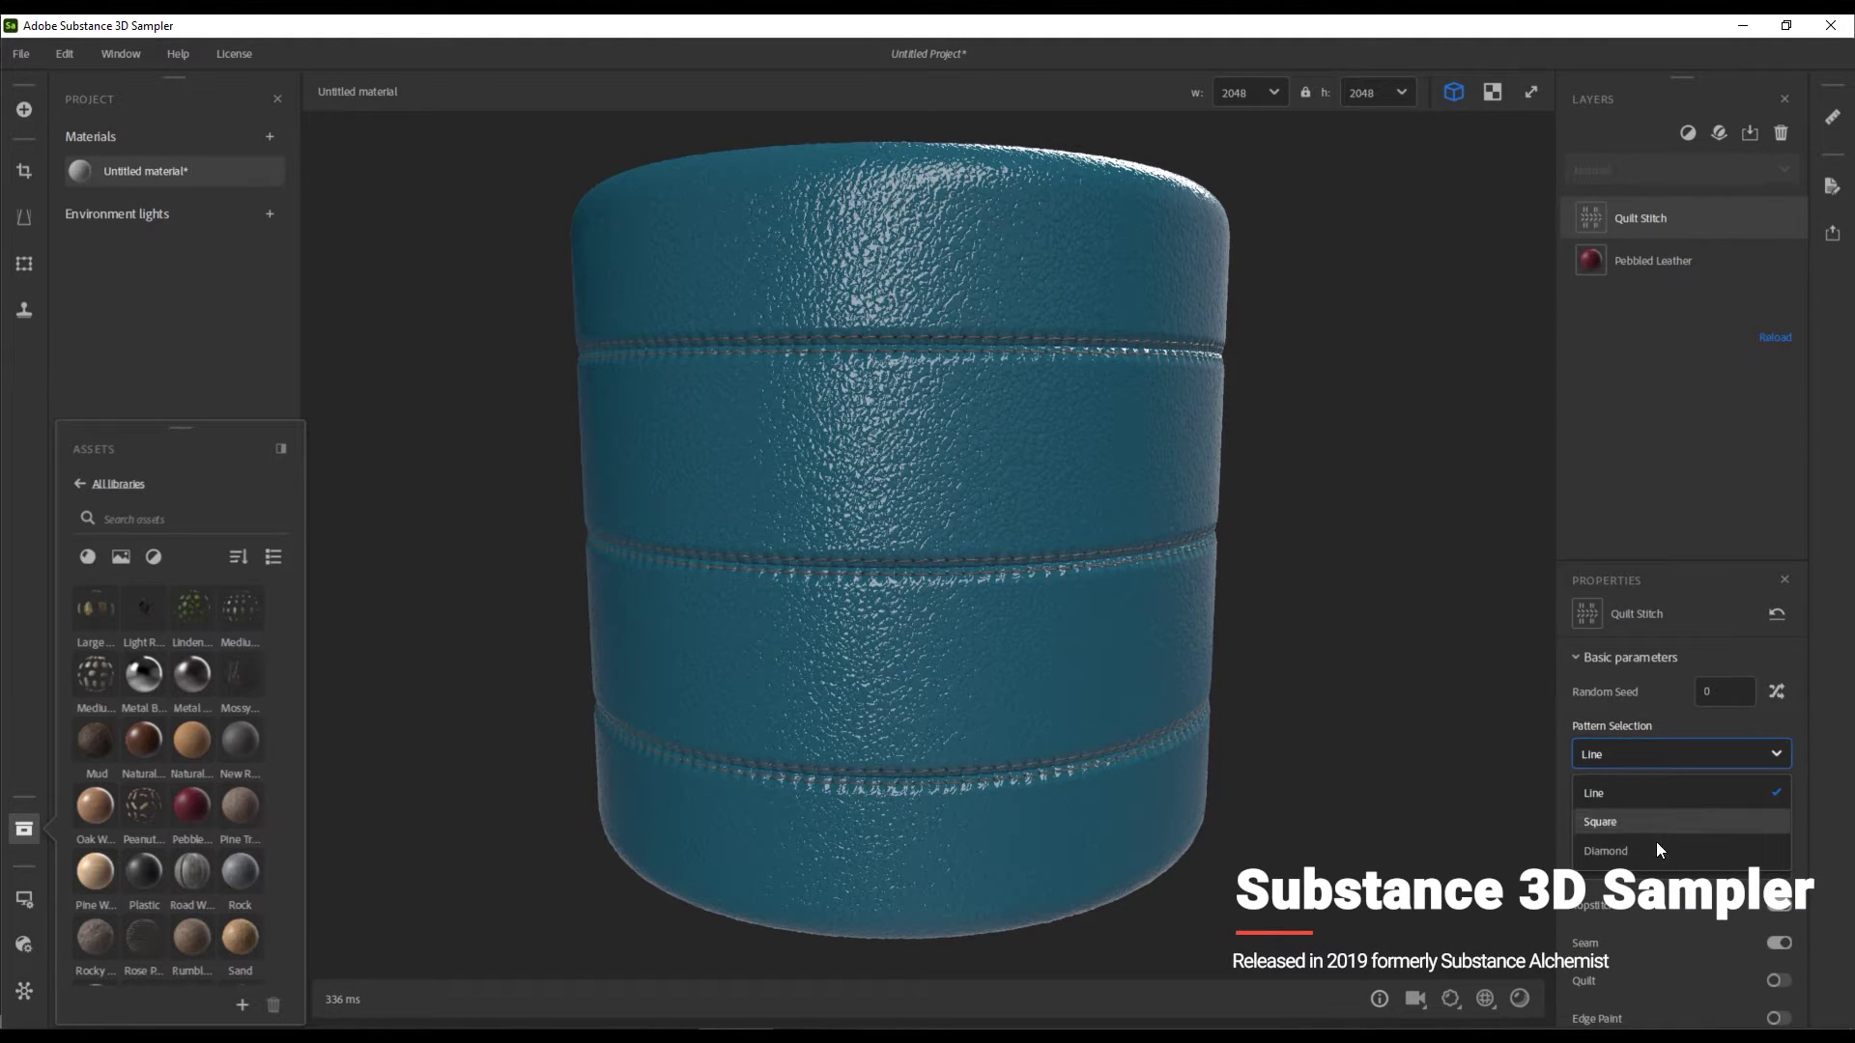
click(1655, 847)
click(1656, 755)
click(1652, 821)
scroll(1671, 831, down, 3)
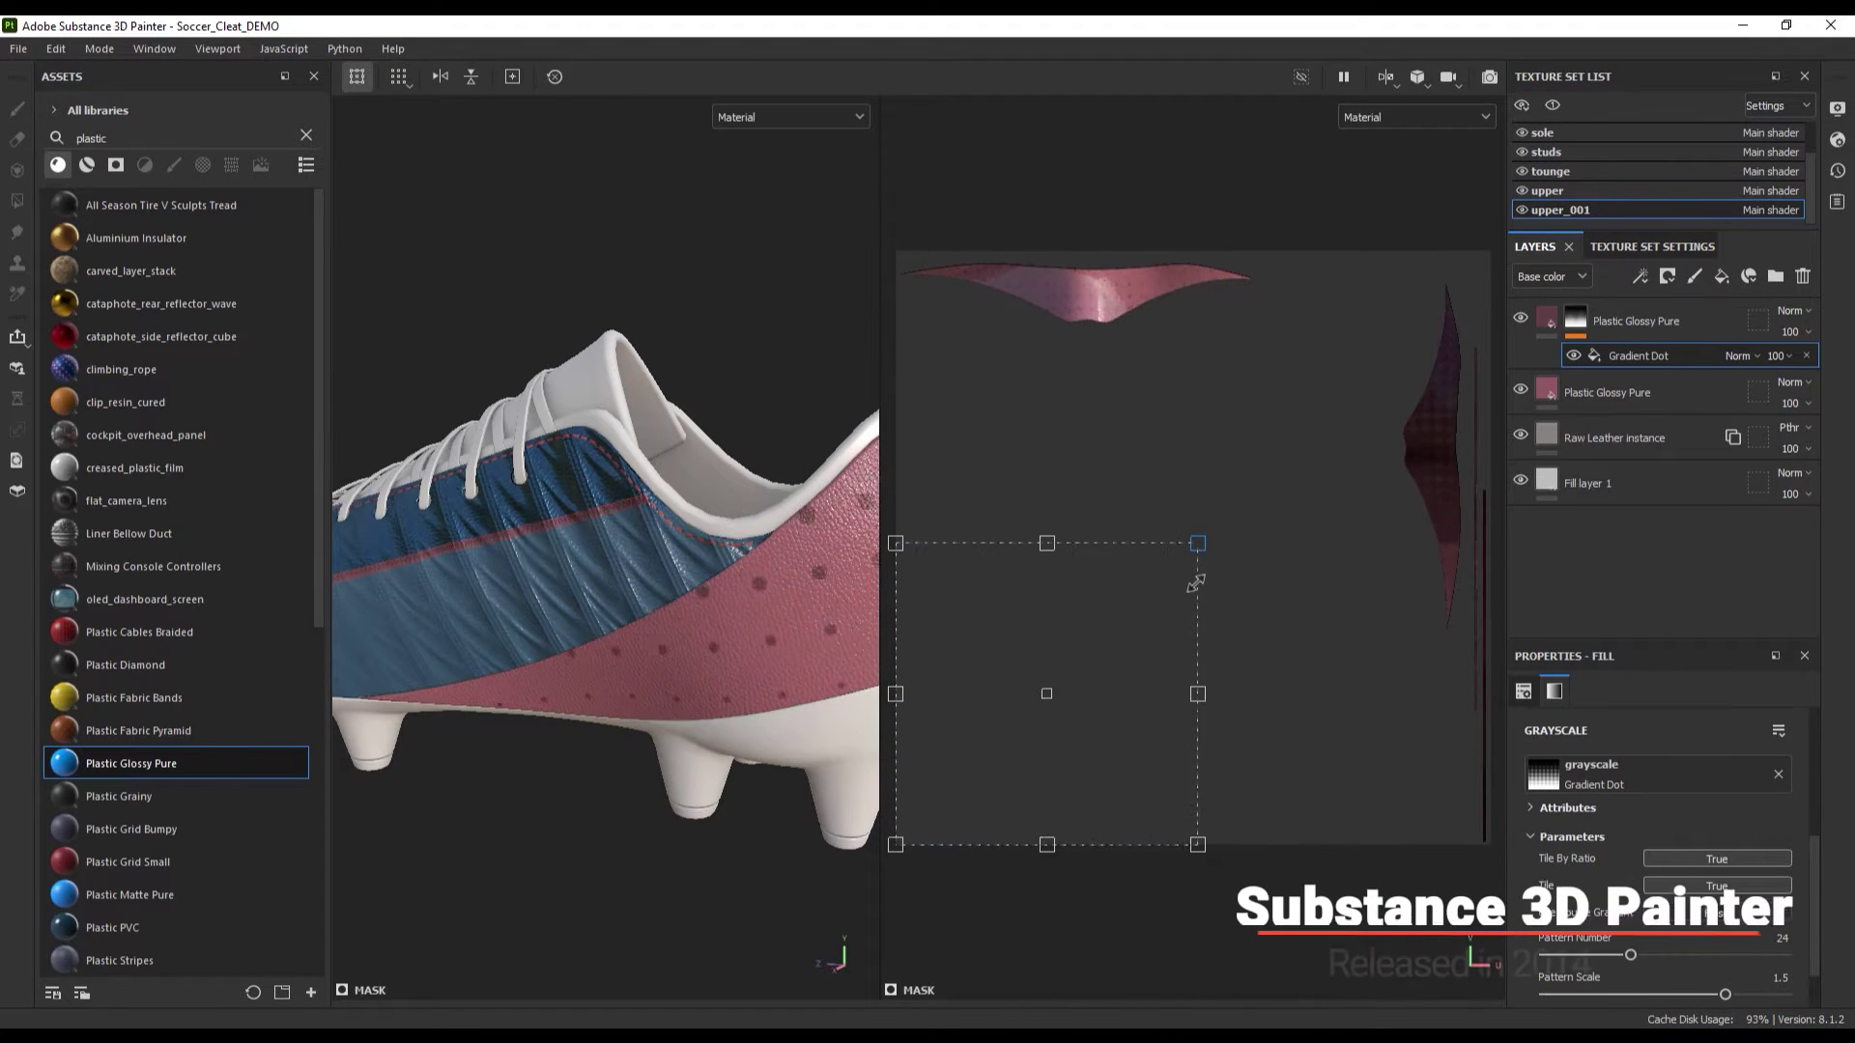
Move the Gradient Dot pattern, increase the sole's Disorder, and delete the tongue mask's grate effect
drag(1155, 649, 1456, 421)
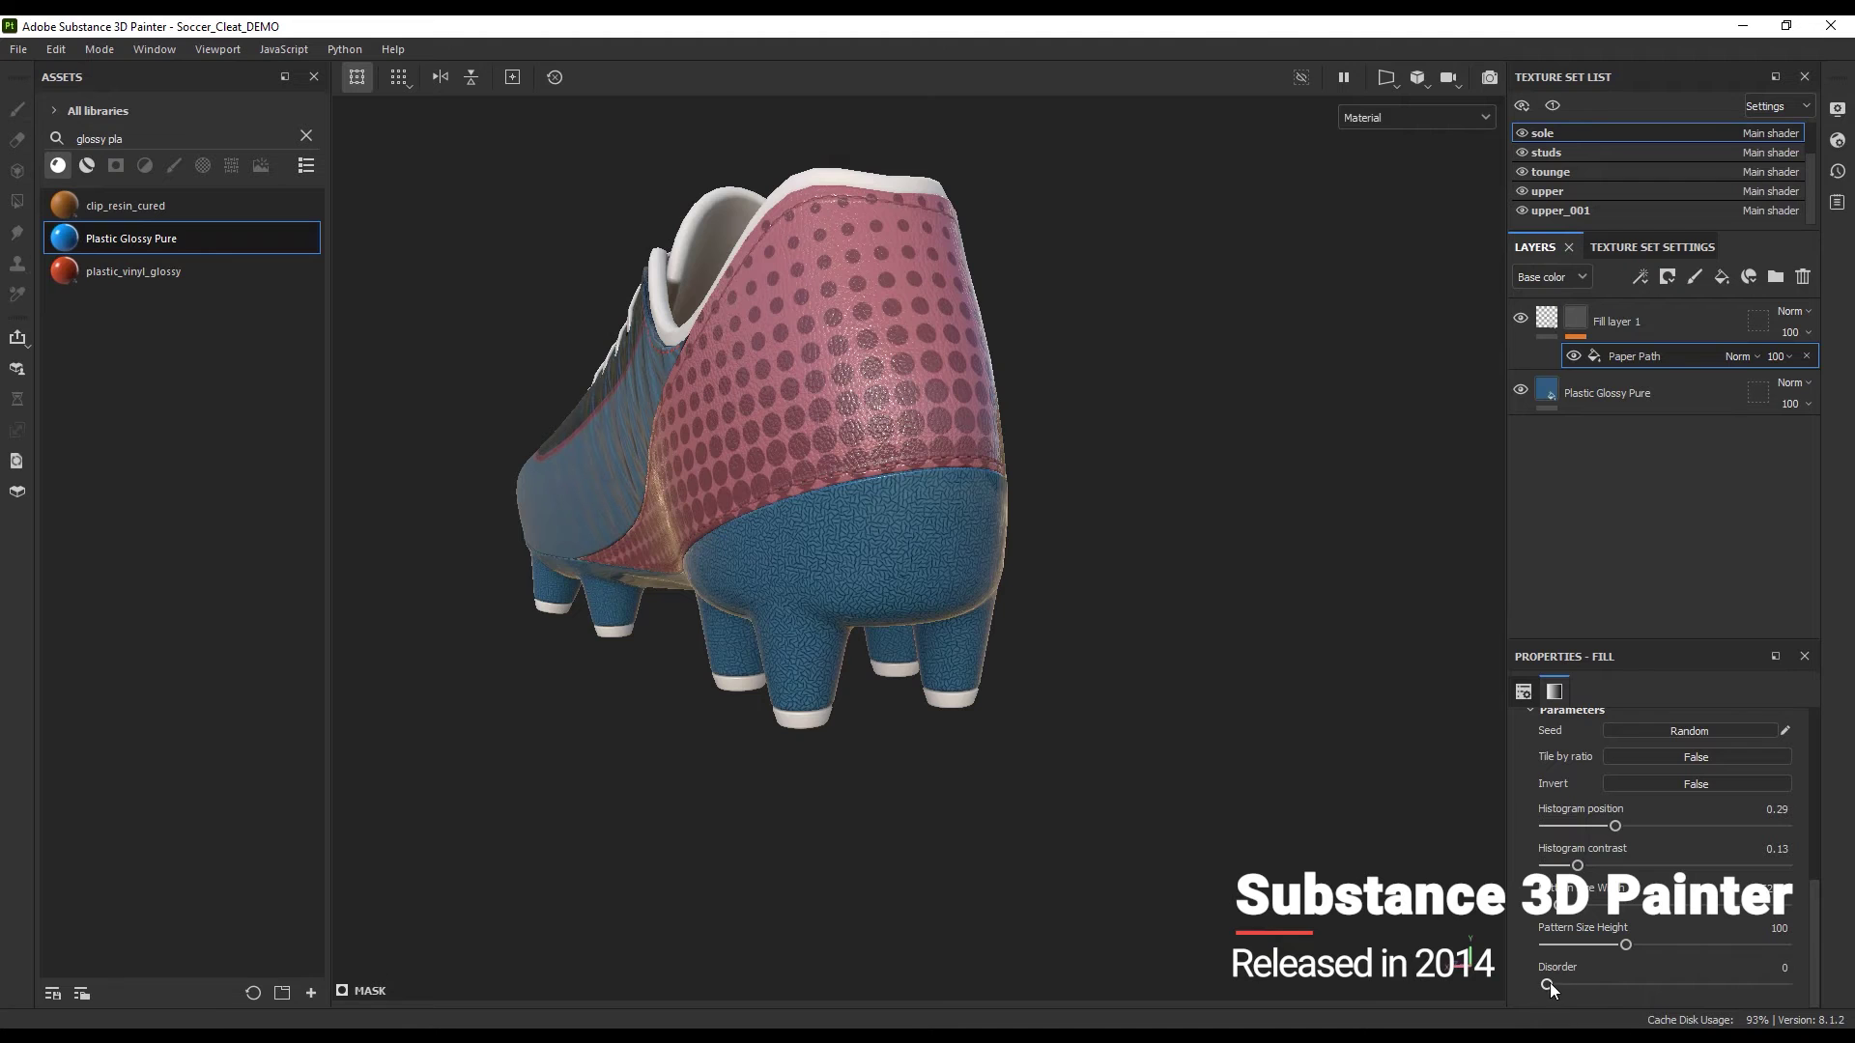
drag(1591, 984, 1550, 976)
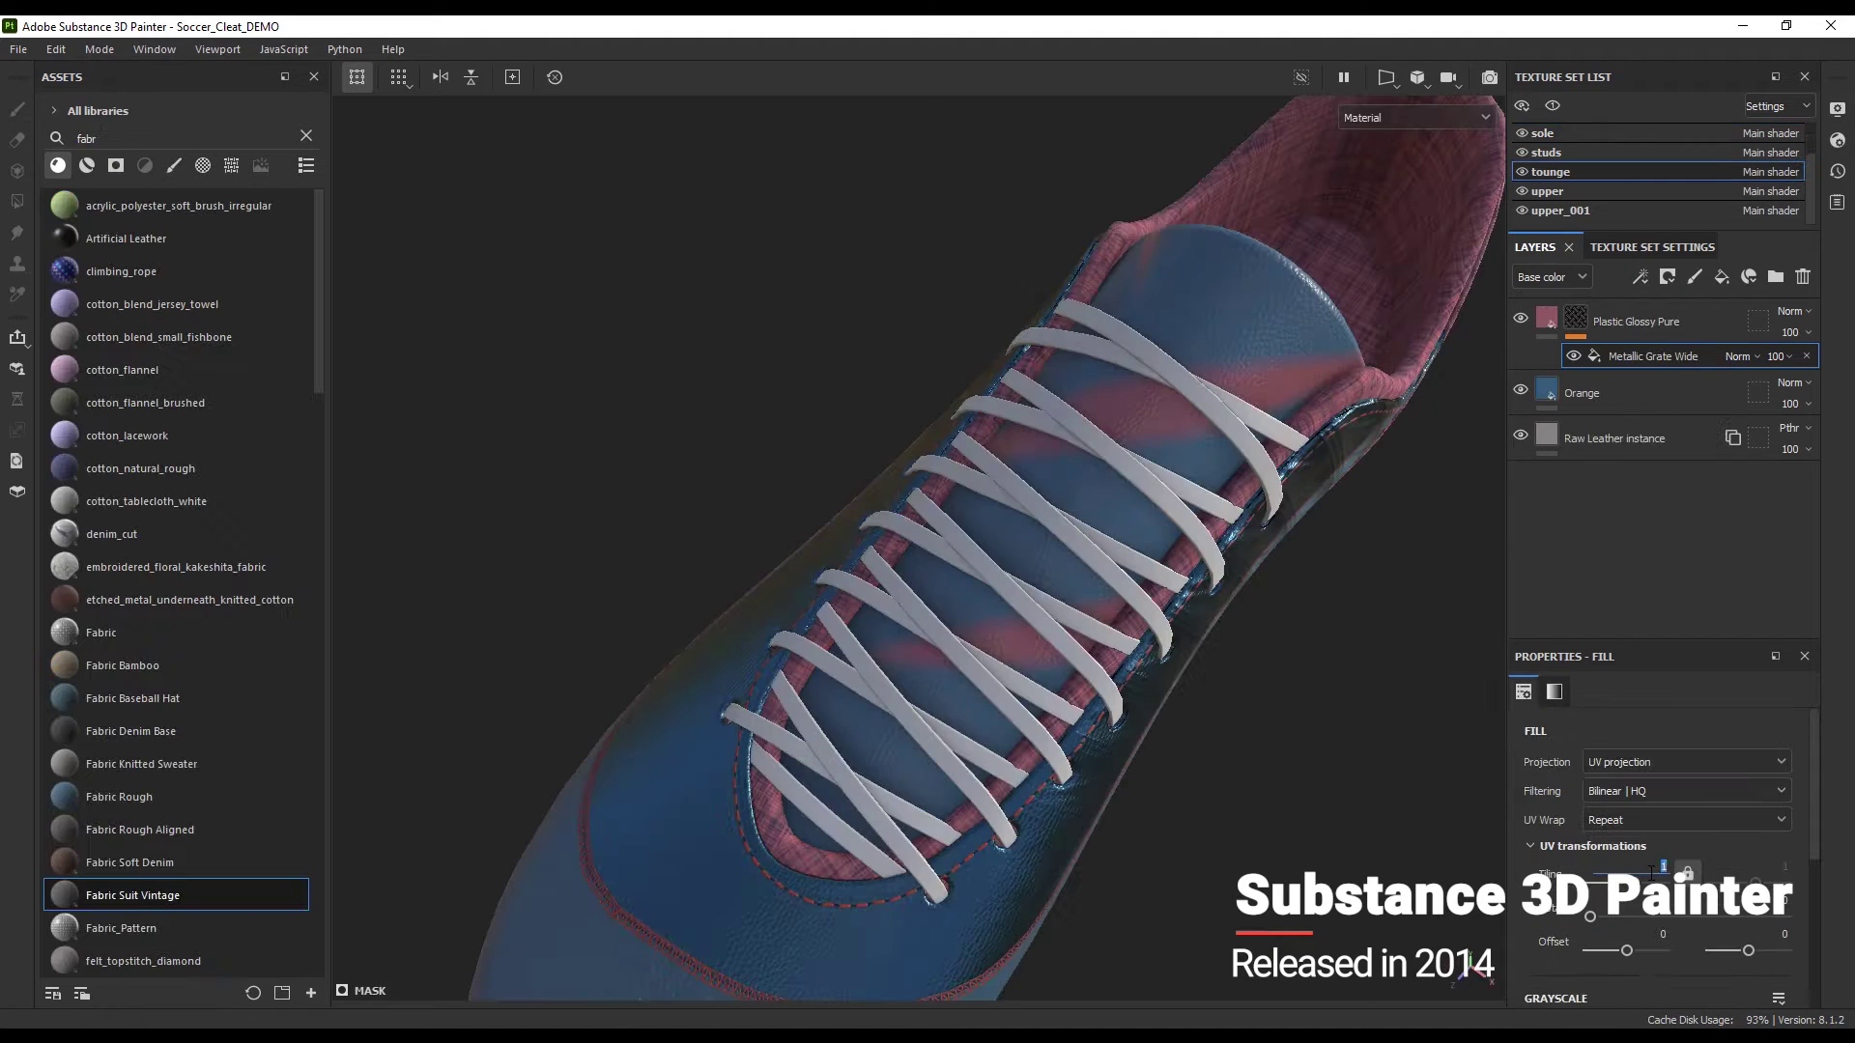
click(1550, 326)
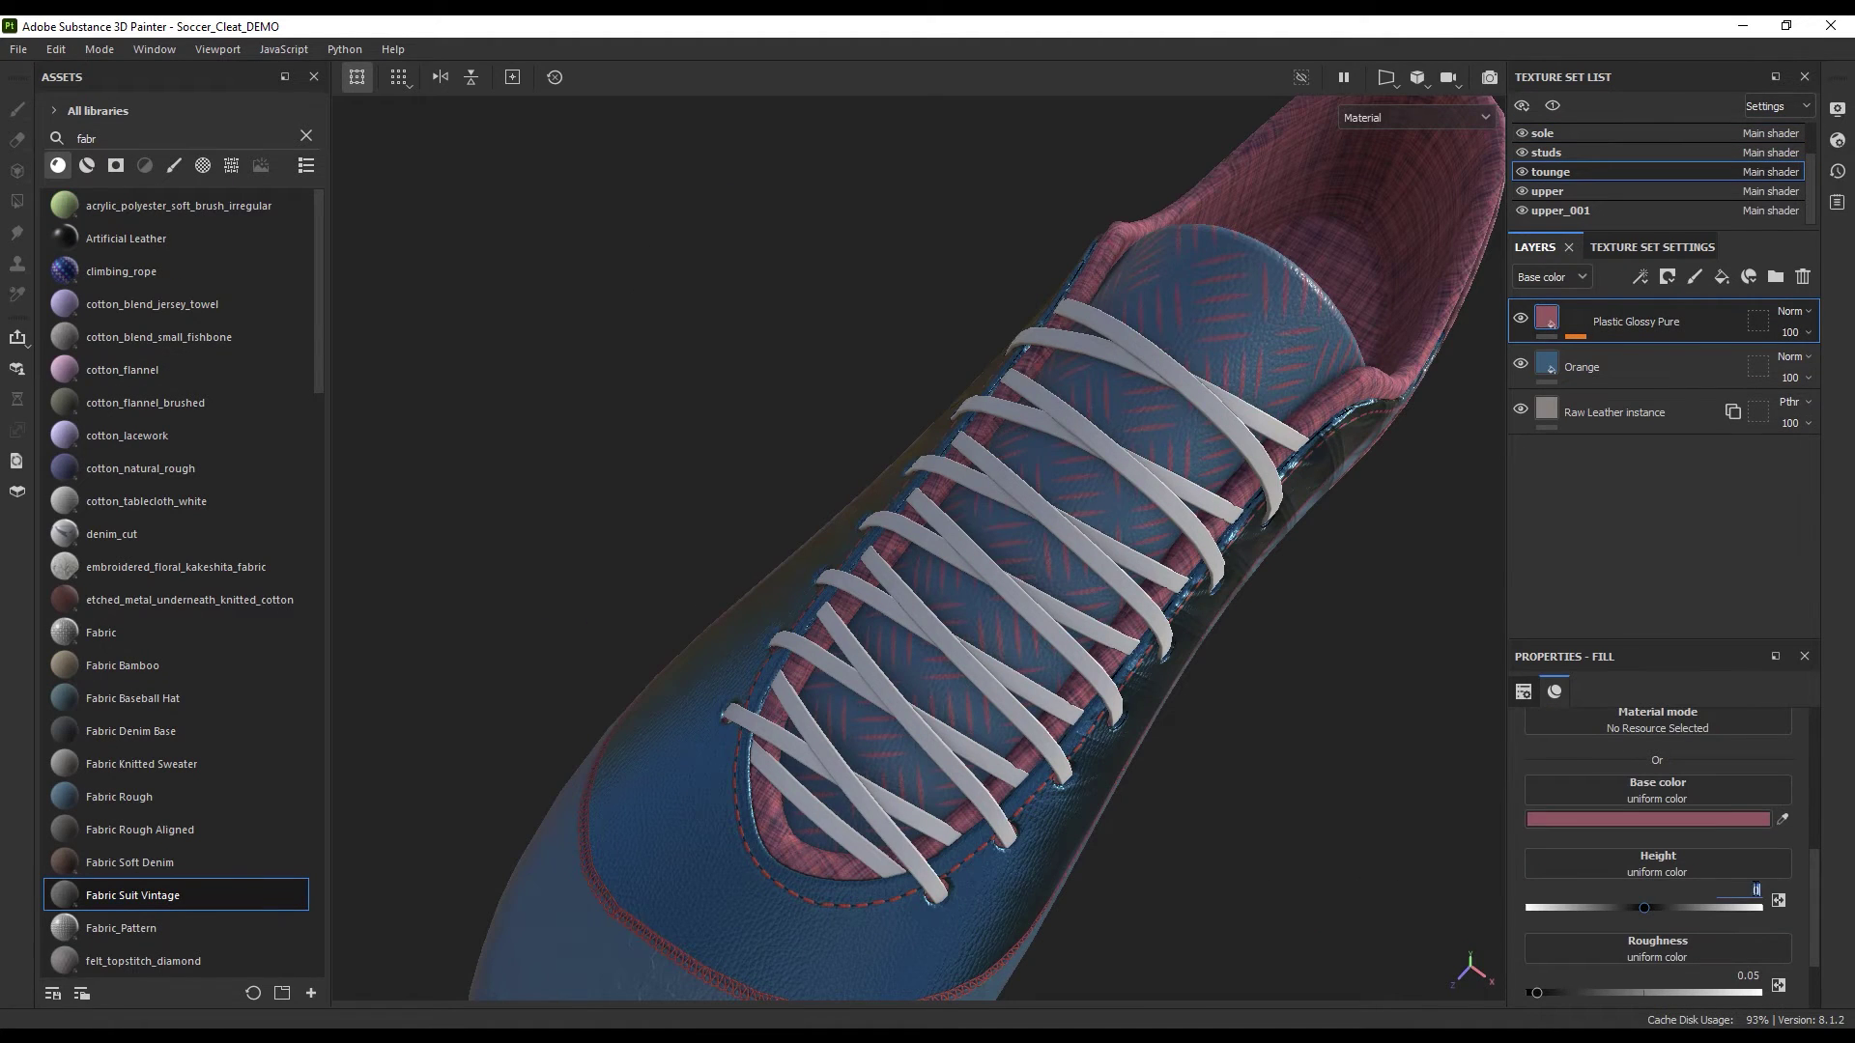
alt+drag(1166, 673, 1159, 623)
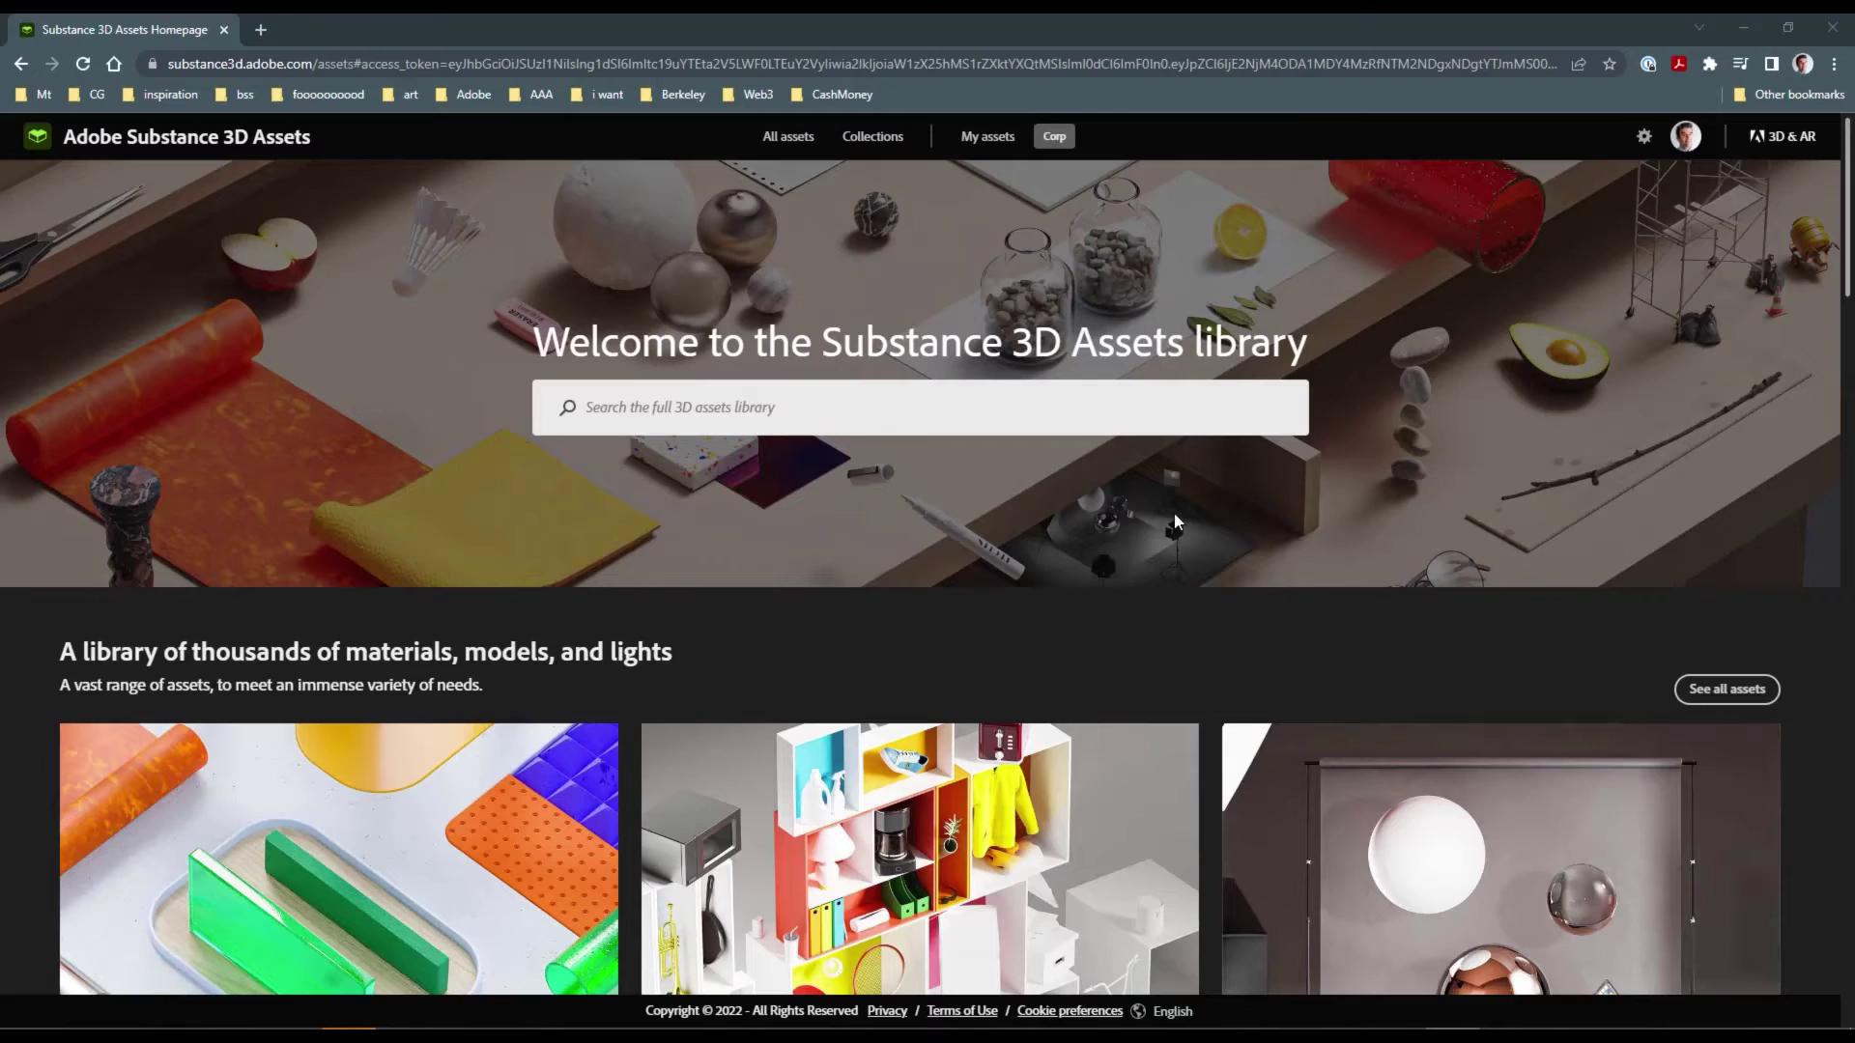
Browse the Assets homepage, spin the Lights preview, and scroll through the 'earth' material results
scroll(1174, 522, down, 4)
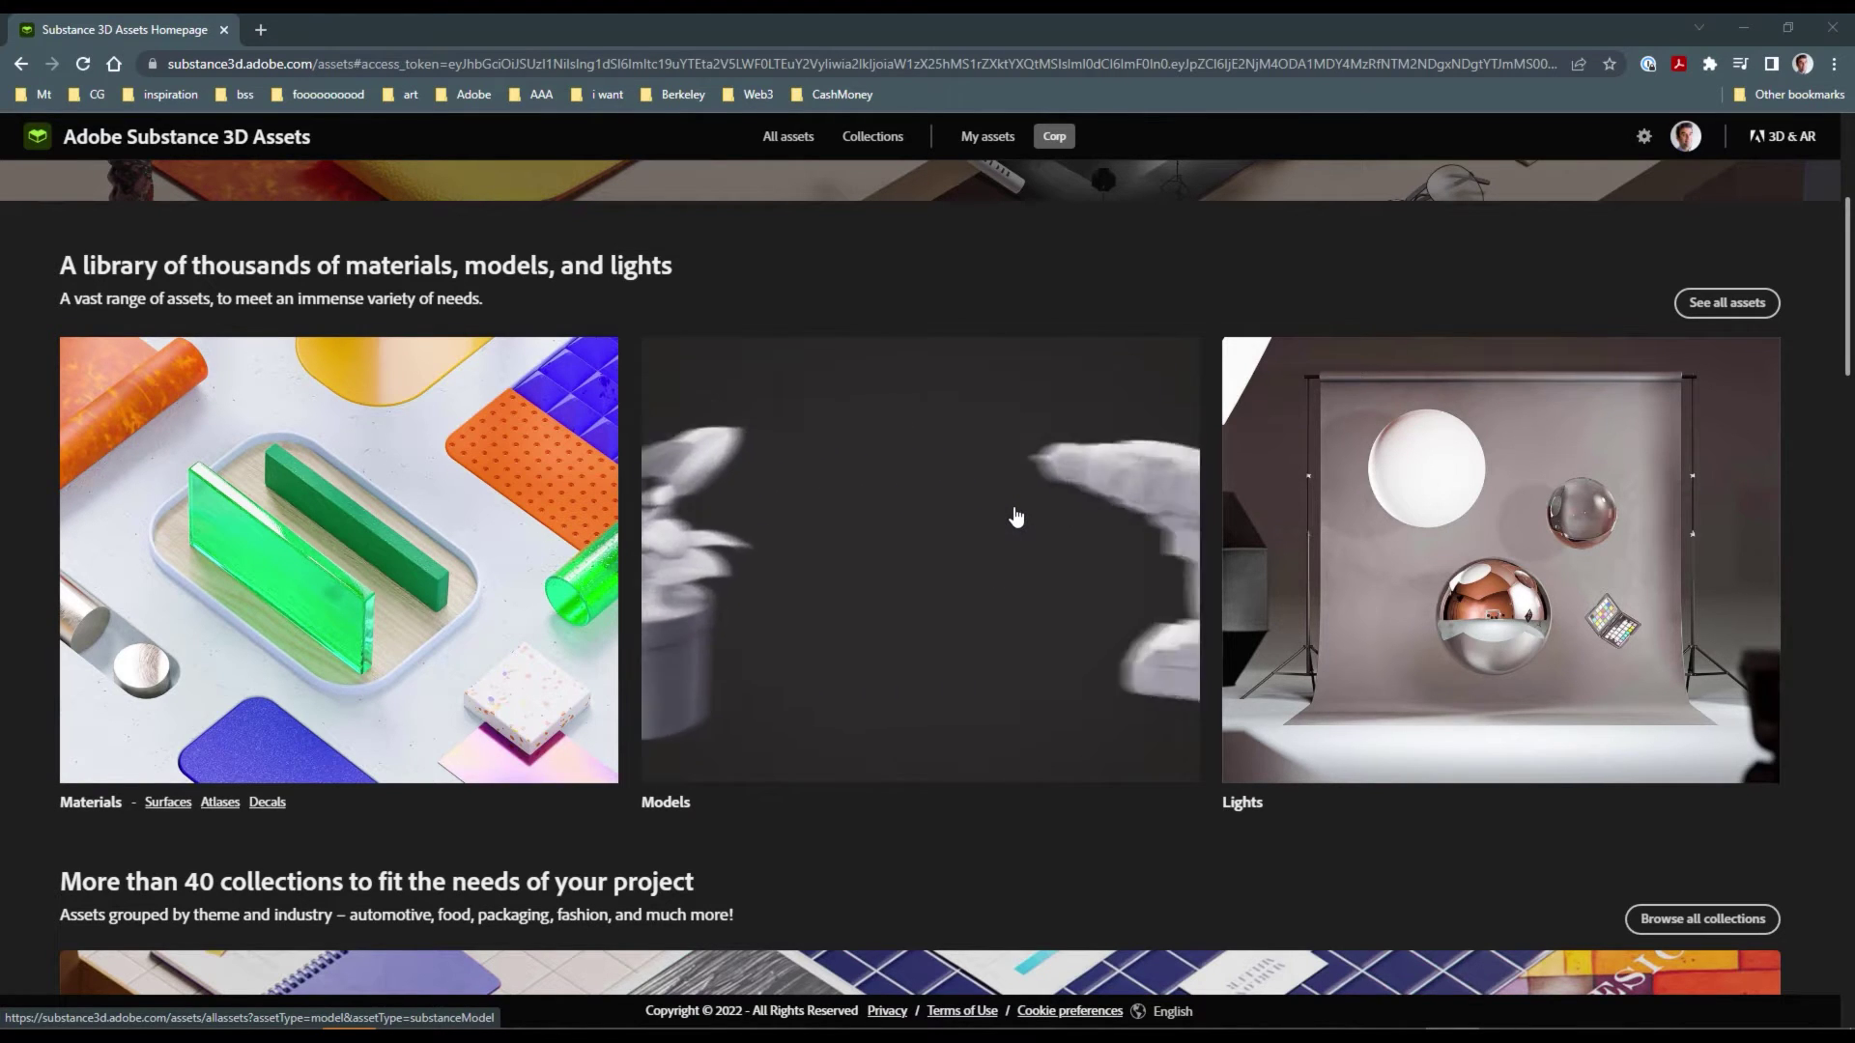
drag(1426, 758, 1269, 757)
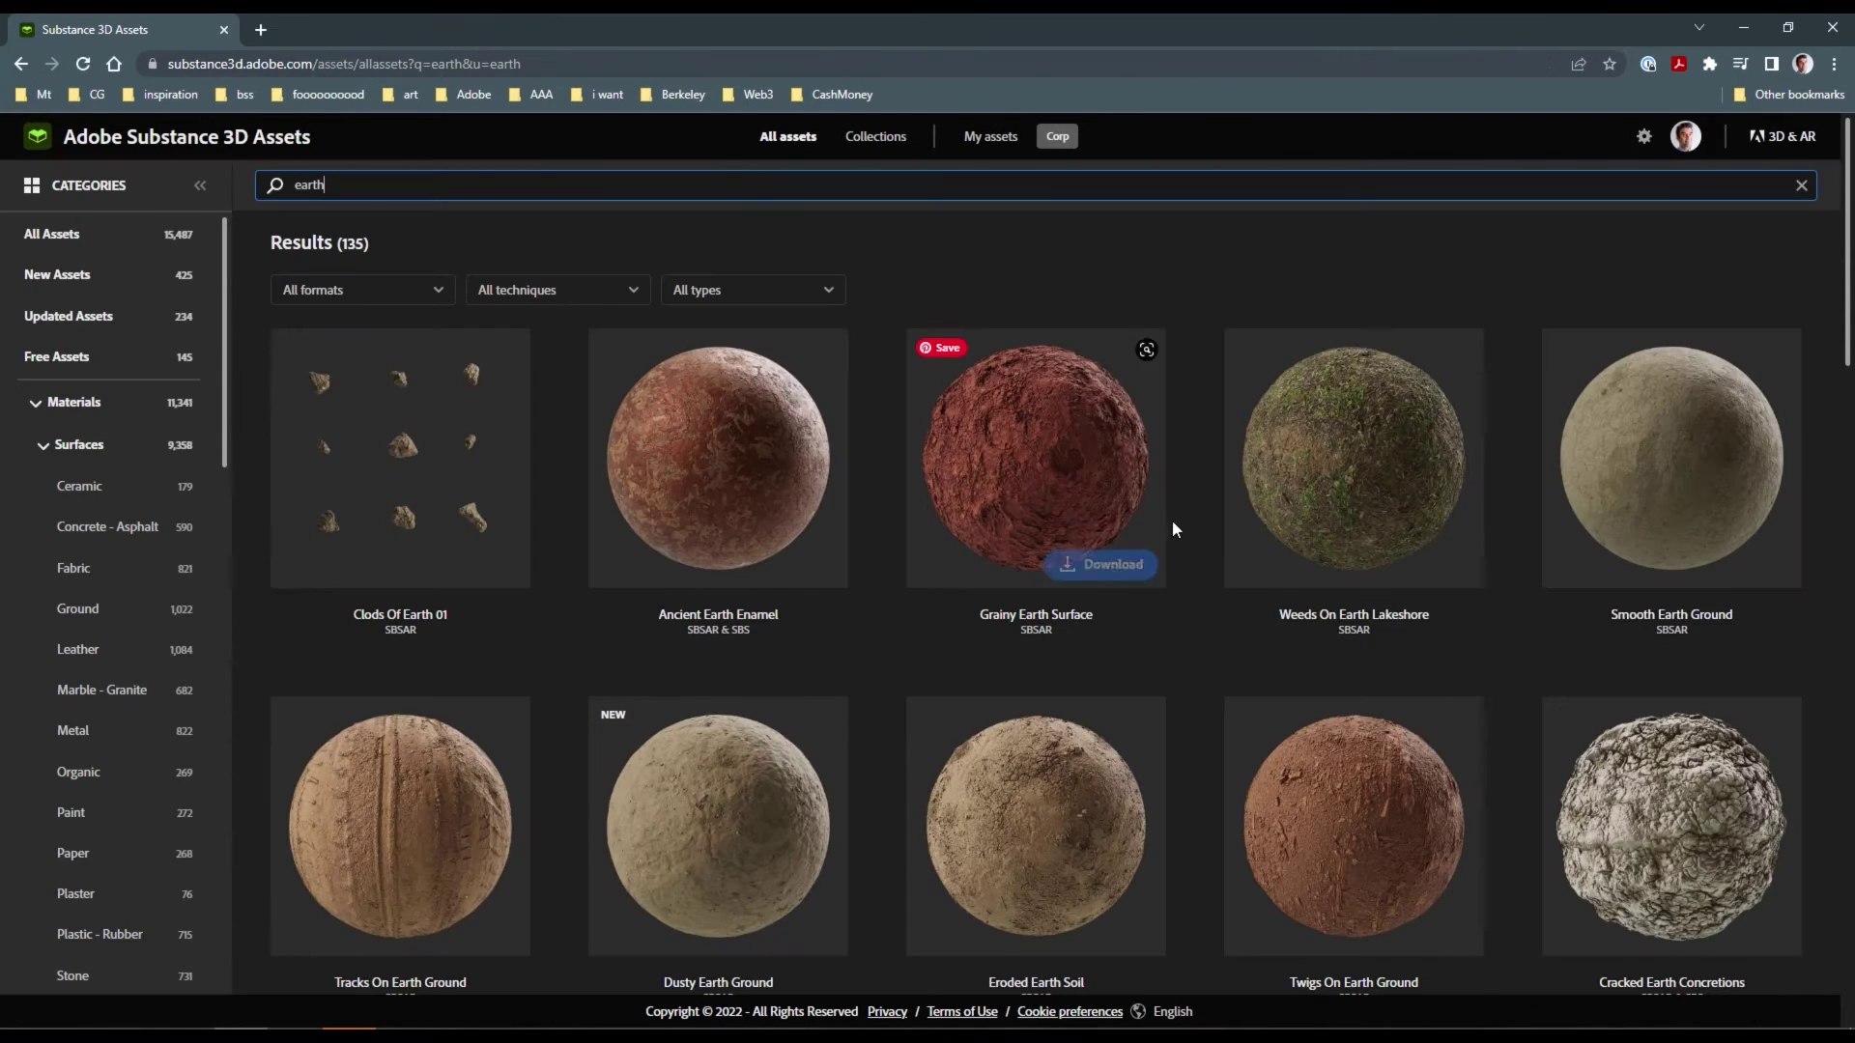
scroll(1171, 522, down, 10)
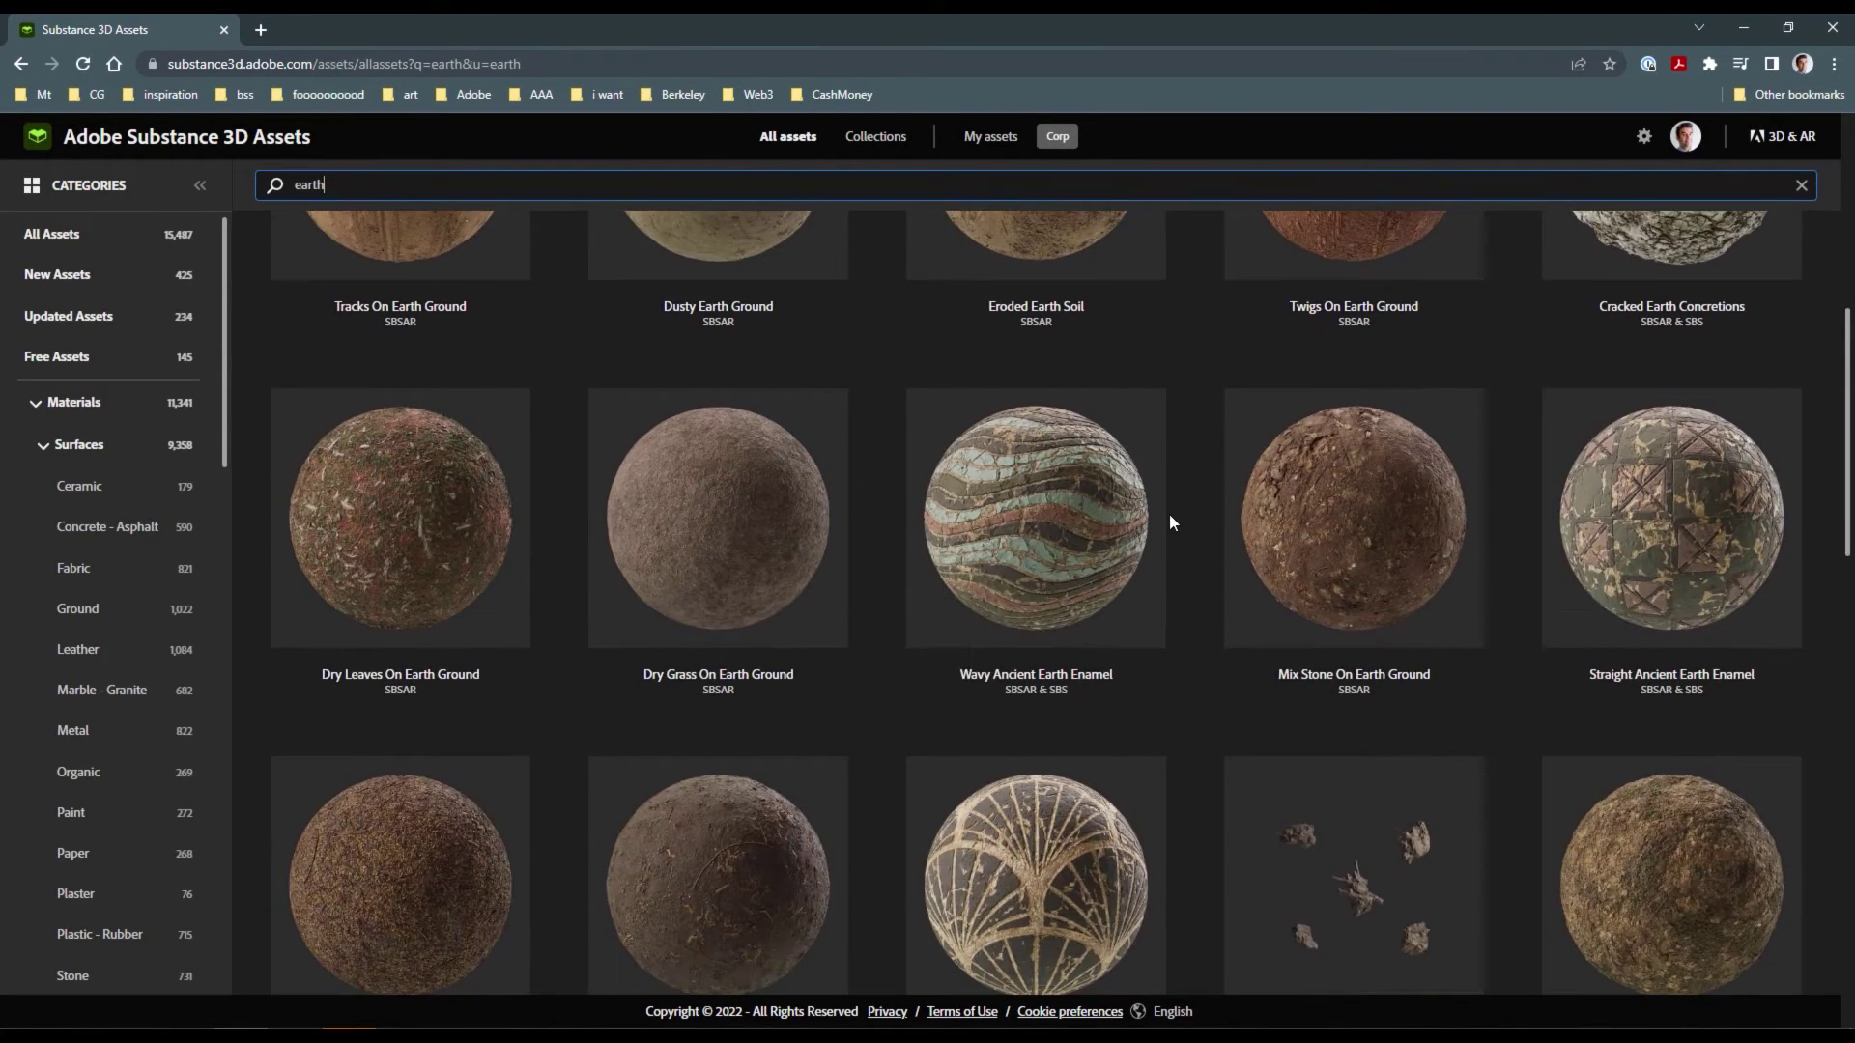
scroll(1166, 521, down, 8)
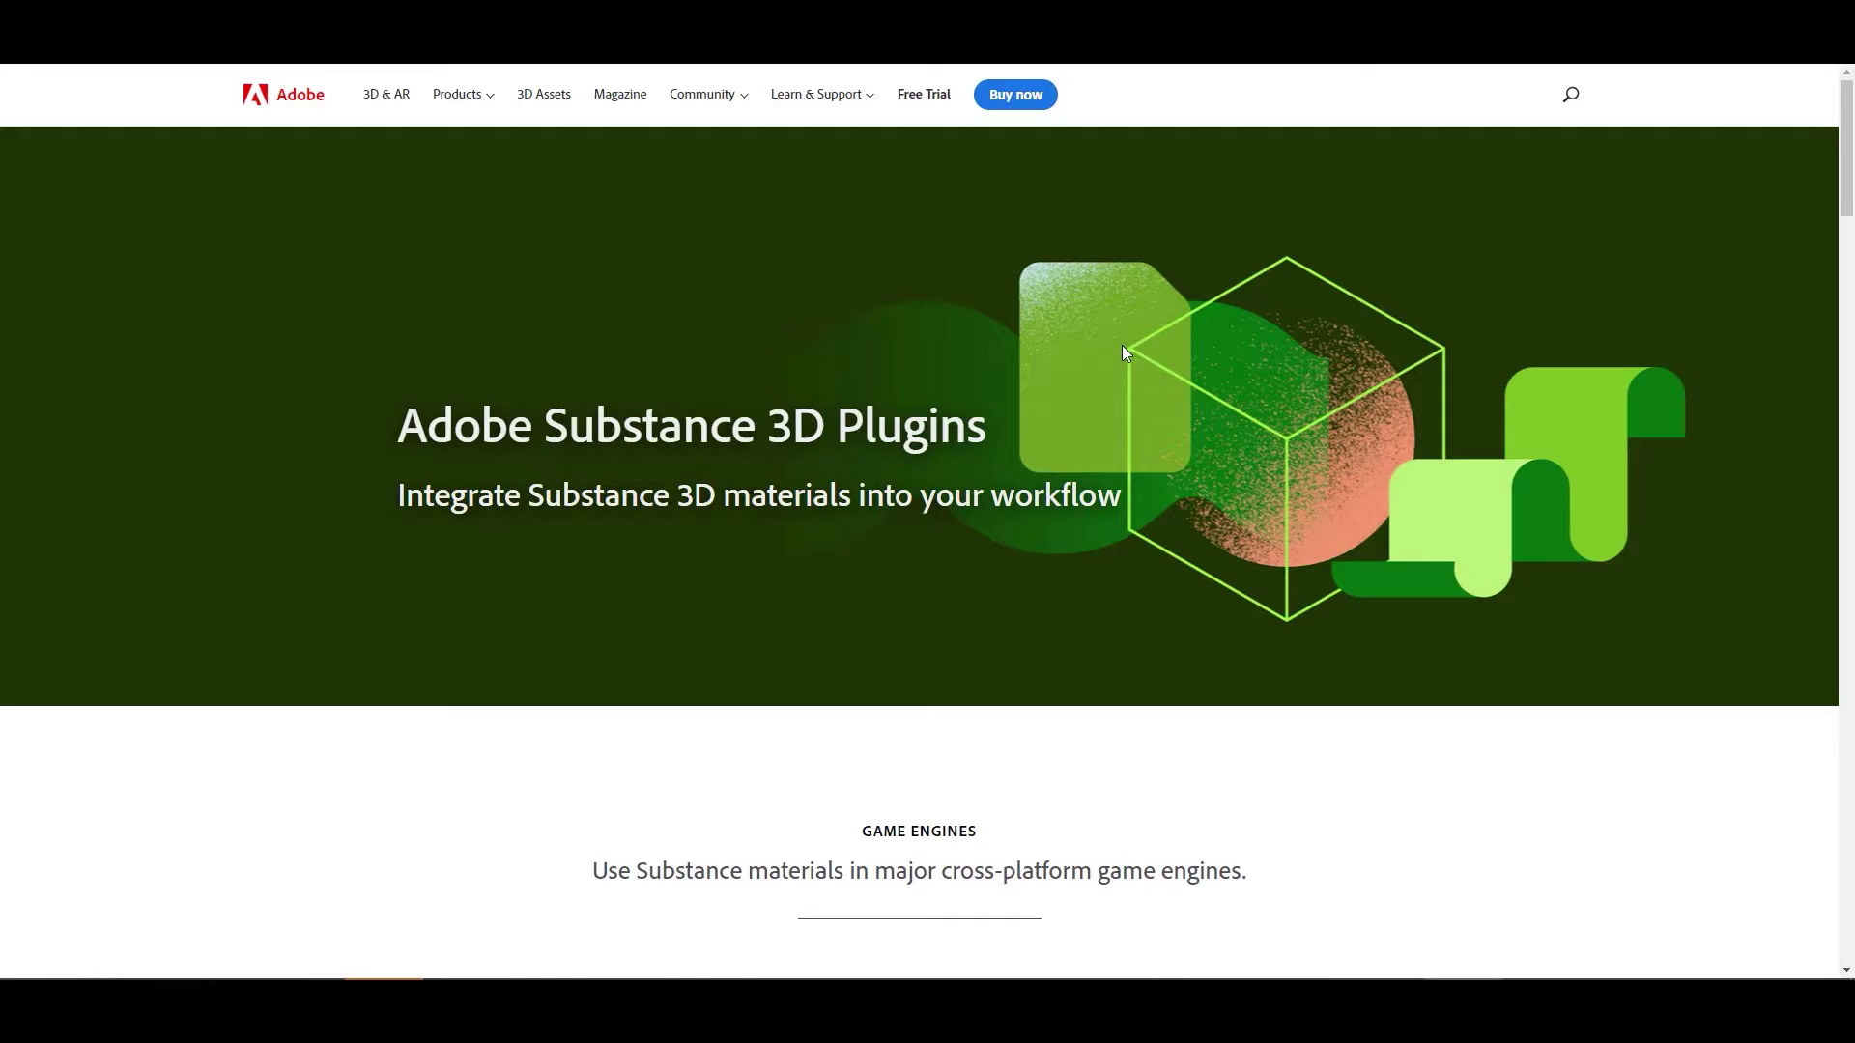
scroll(1122, 352, down, 12)
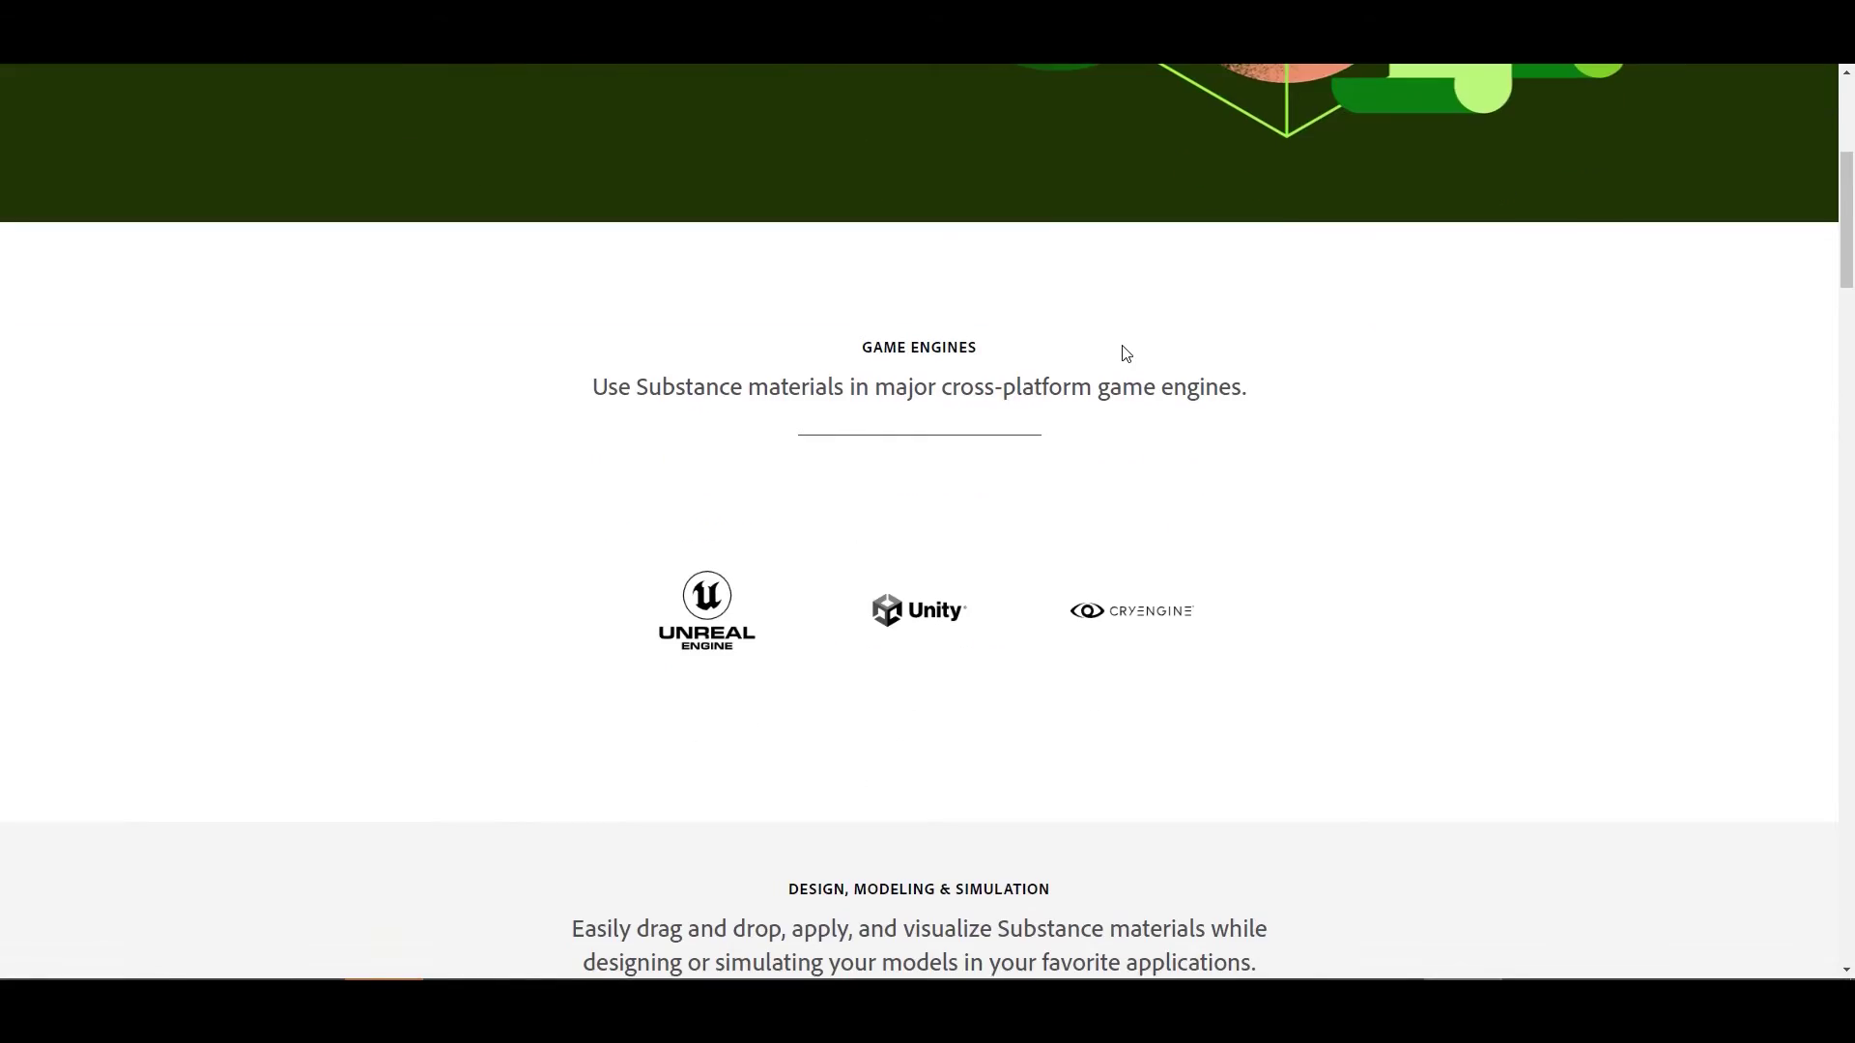
Scroll through the Game Engines, Visualization and Rendering Engines sections, then rotate the coffee beans
scroll(1125, 353, down, 12)
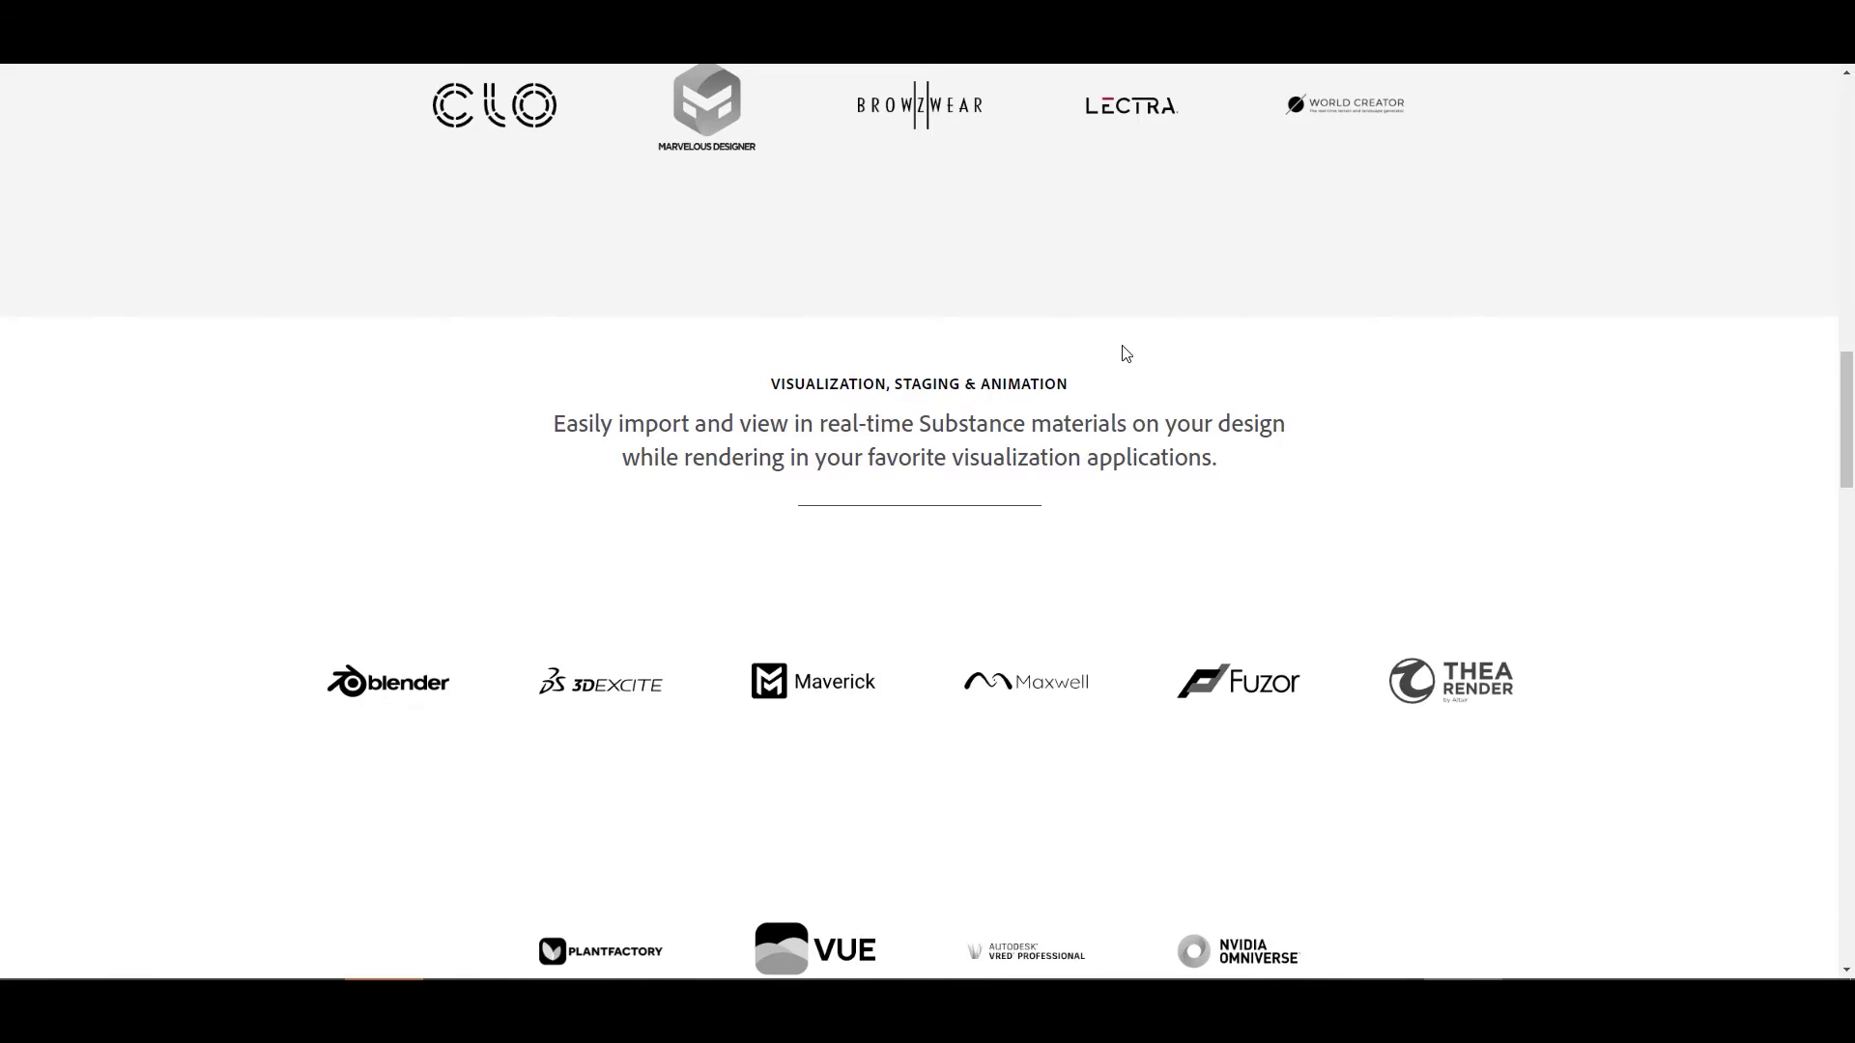
scroll(1127, 353, down, 12)
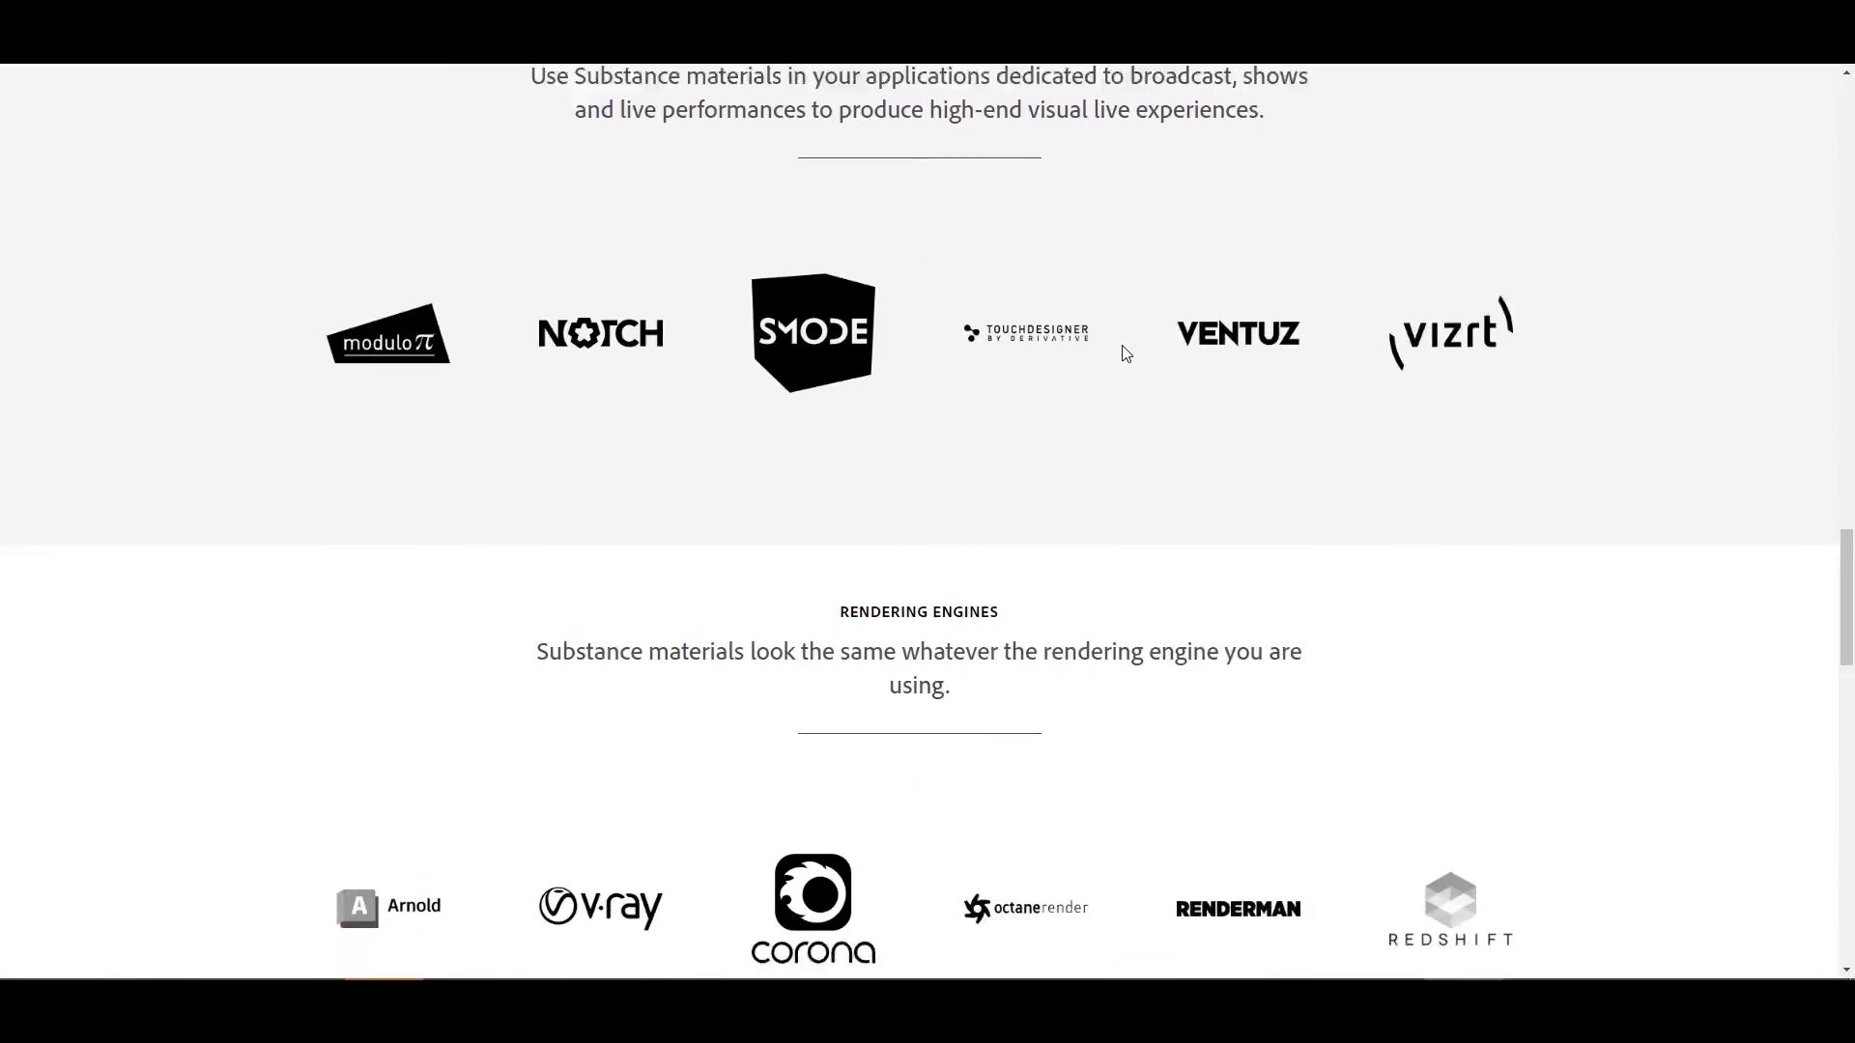
scroll(1121, 354, down, 2)
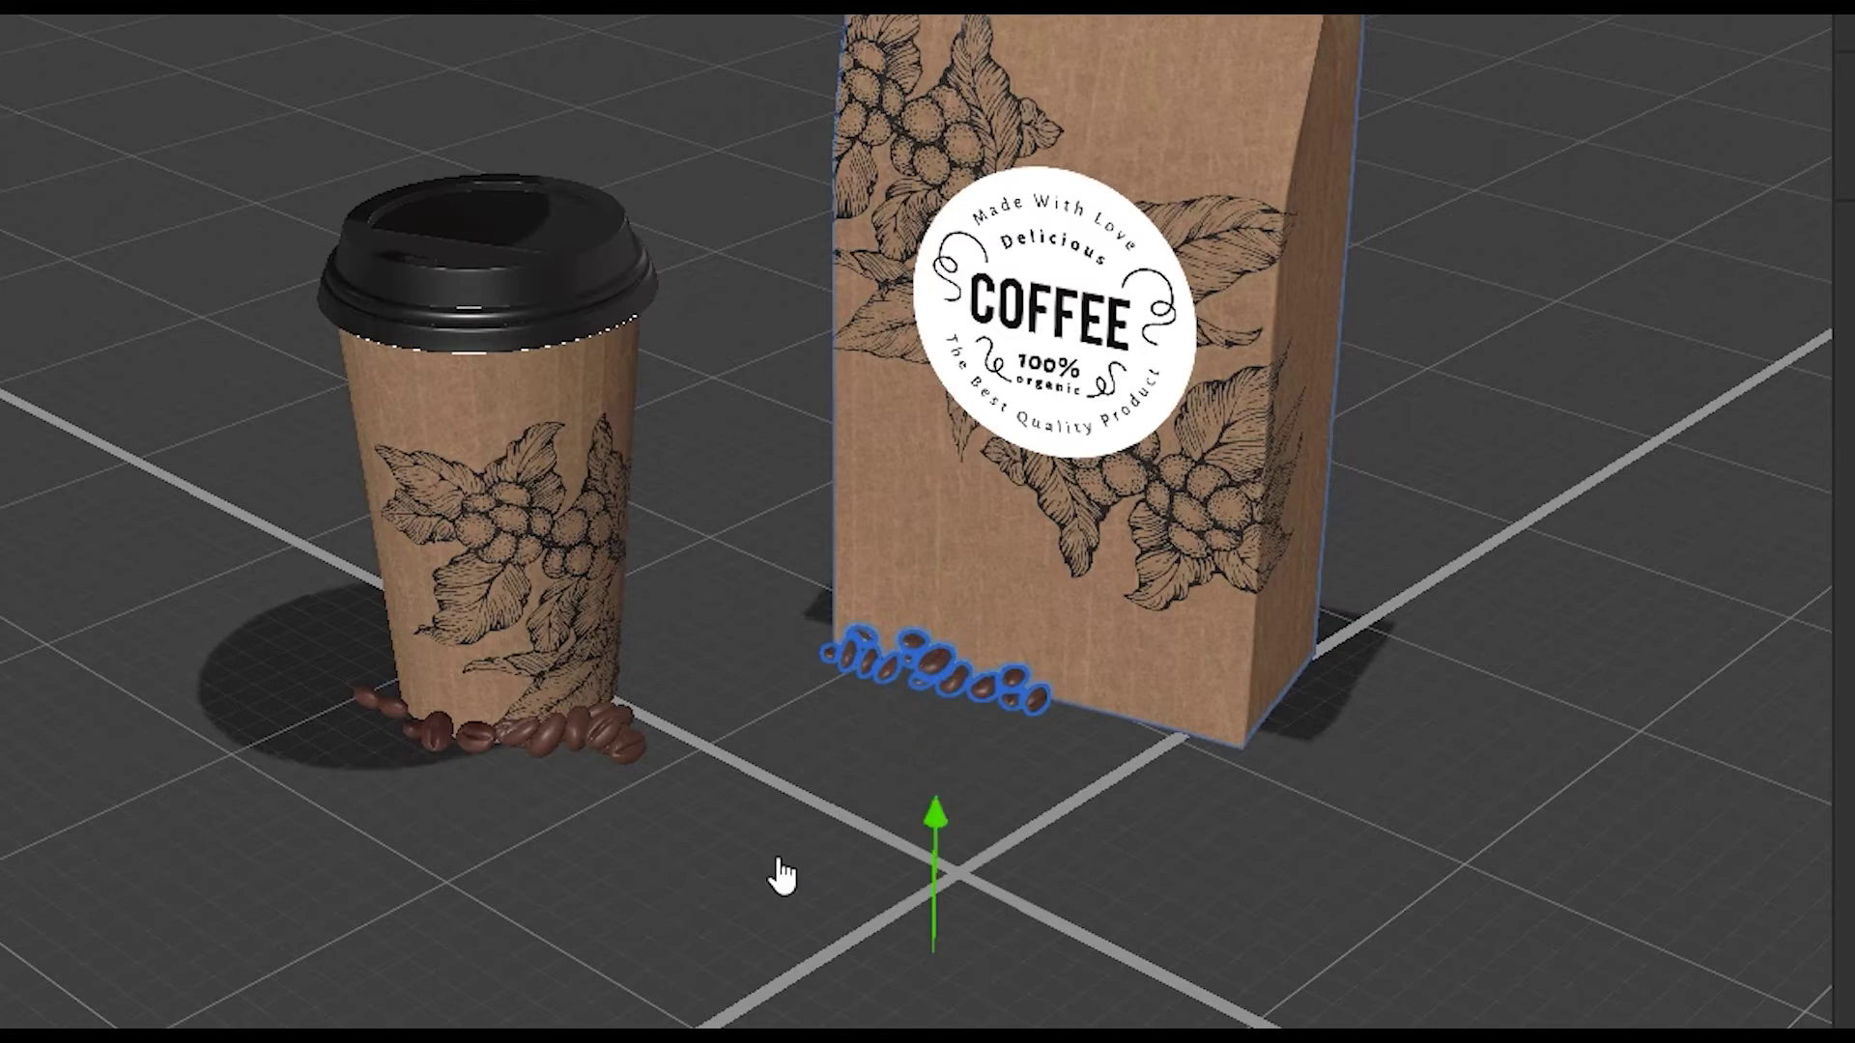
drag(779, 873, 993, 730)
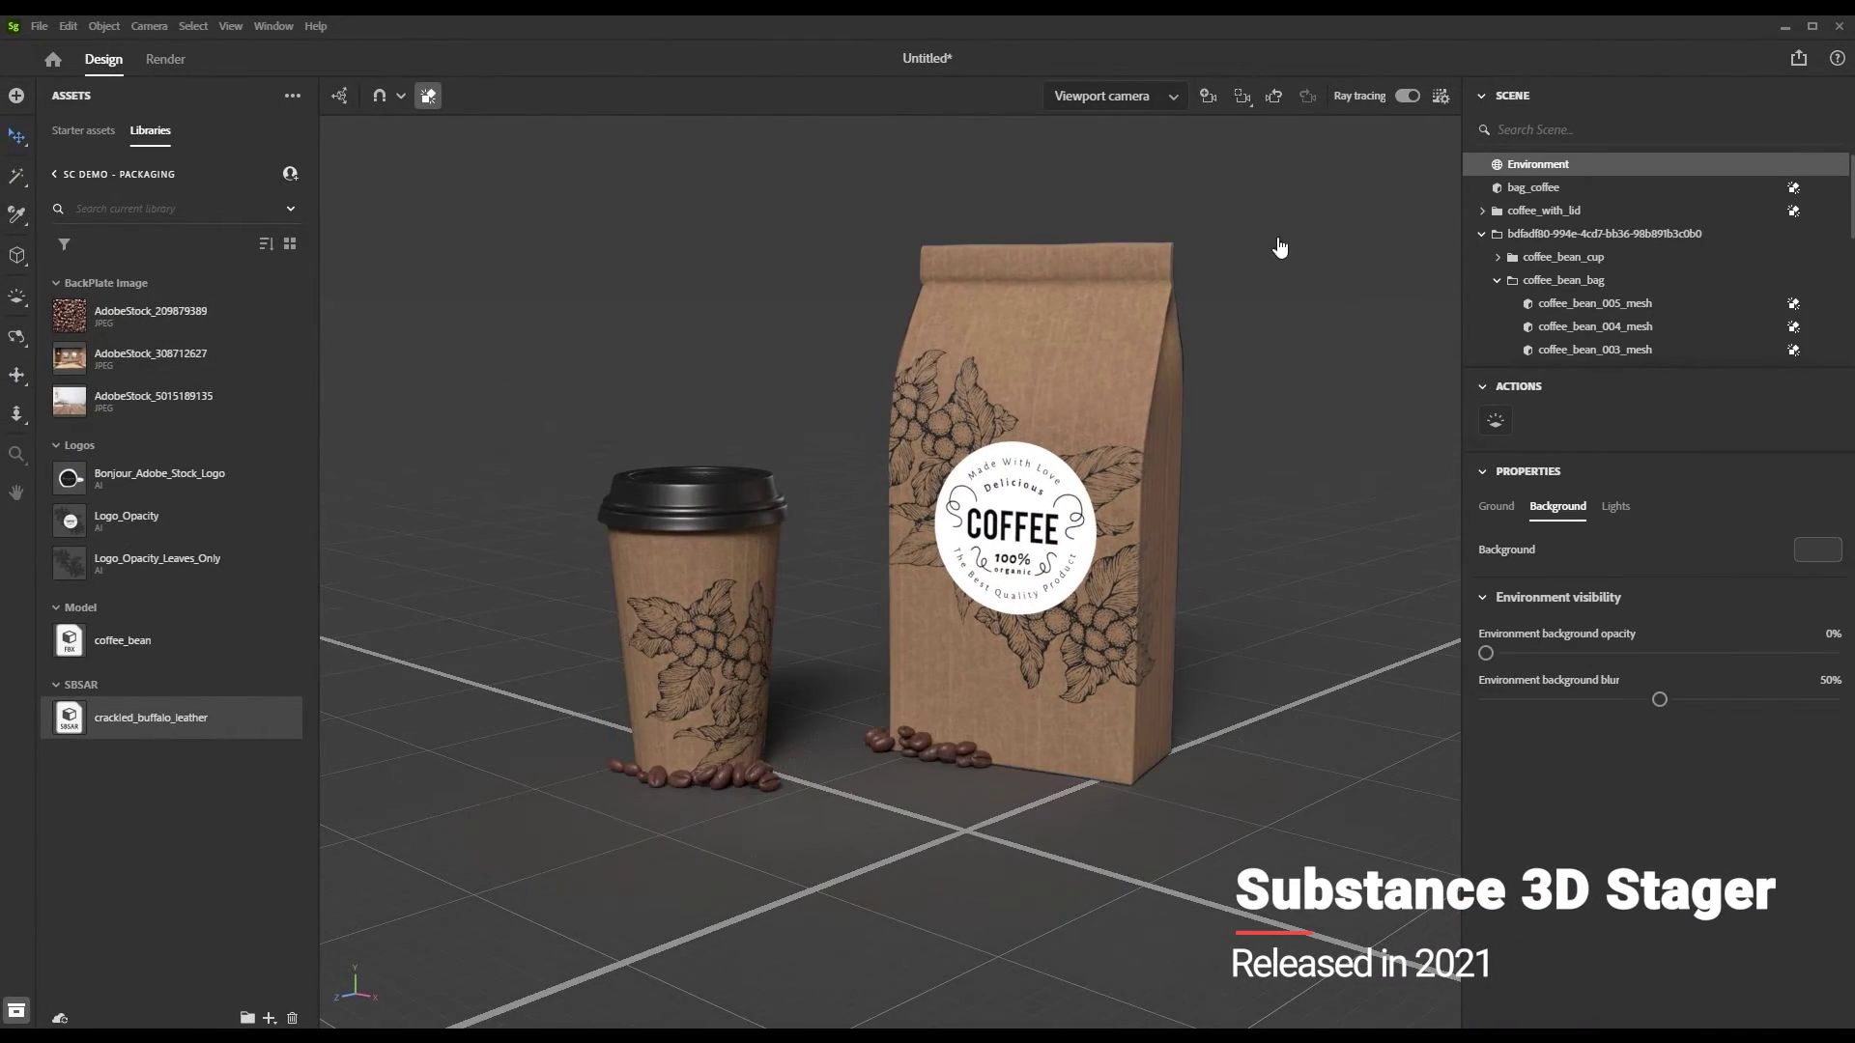
Add a camera to the coffee scene with the AdobeStock café photo as its background
click(1208, 99)
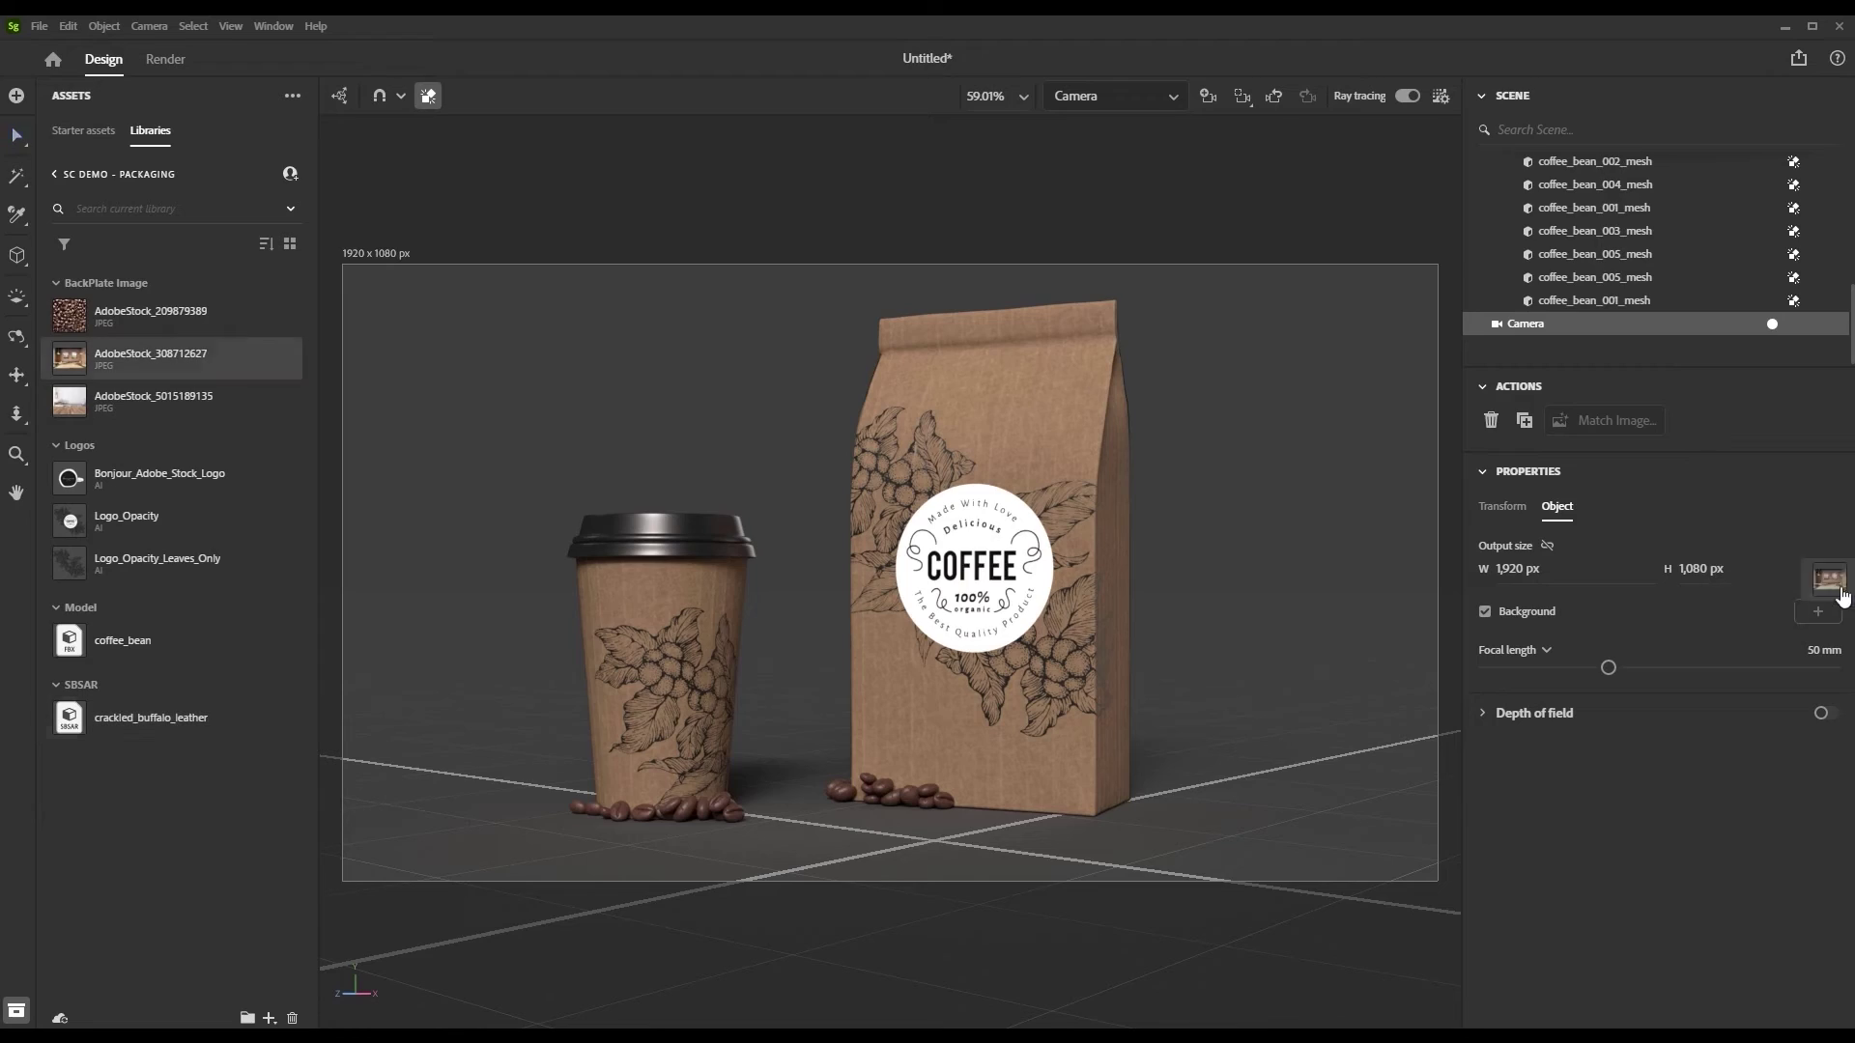
click(1817, 616)
click(229, 26)
click(300, 219)
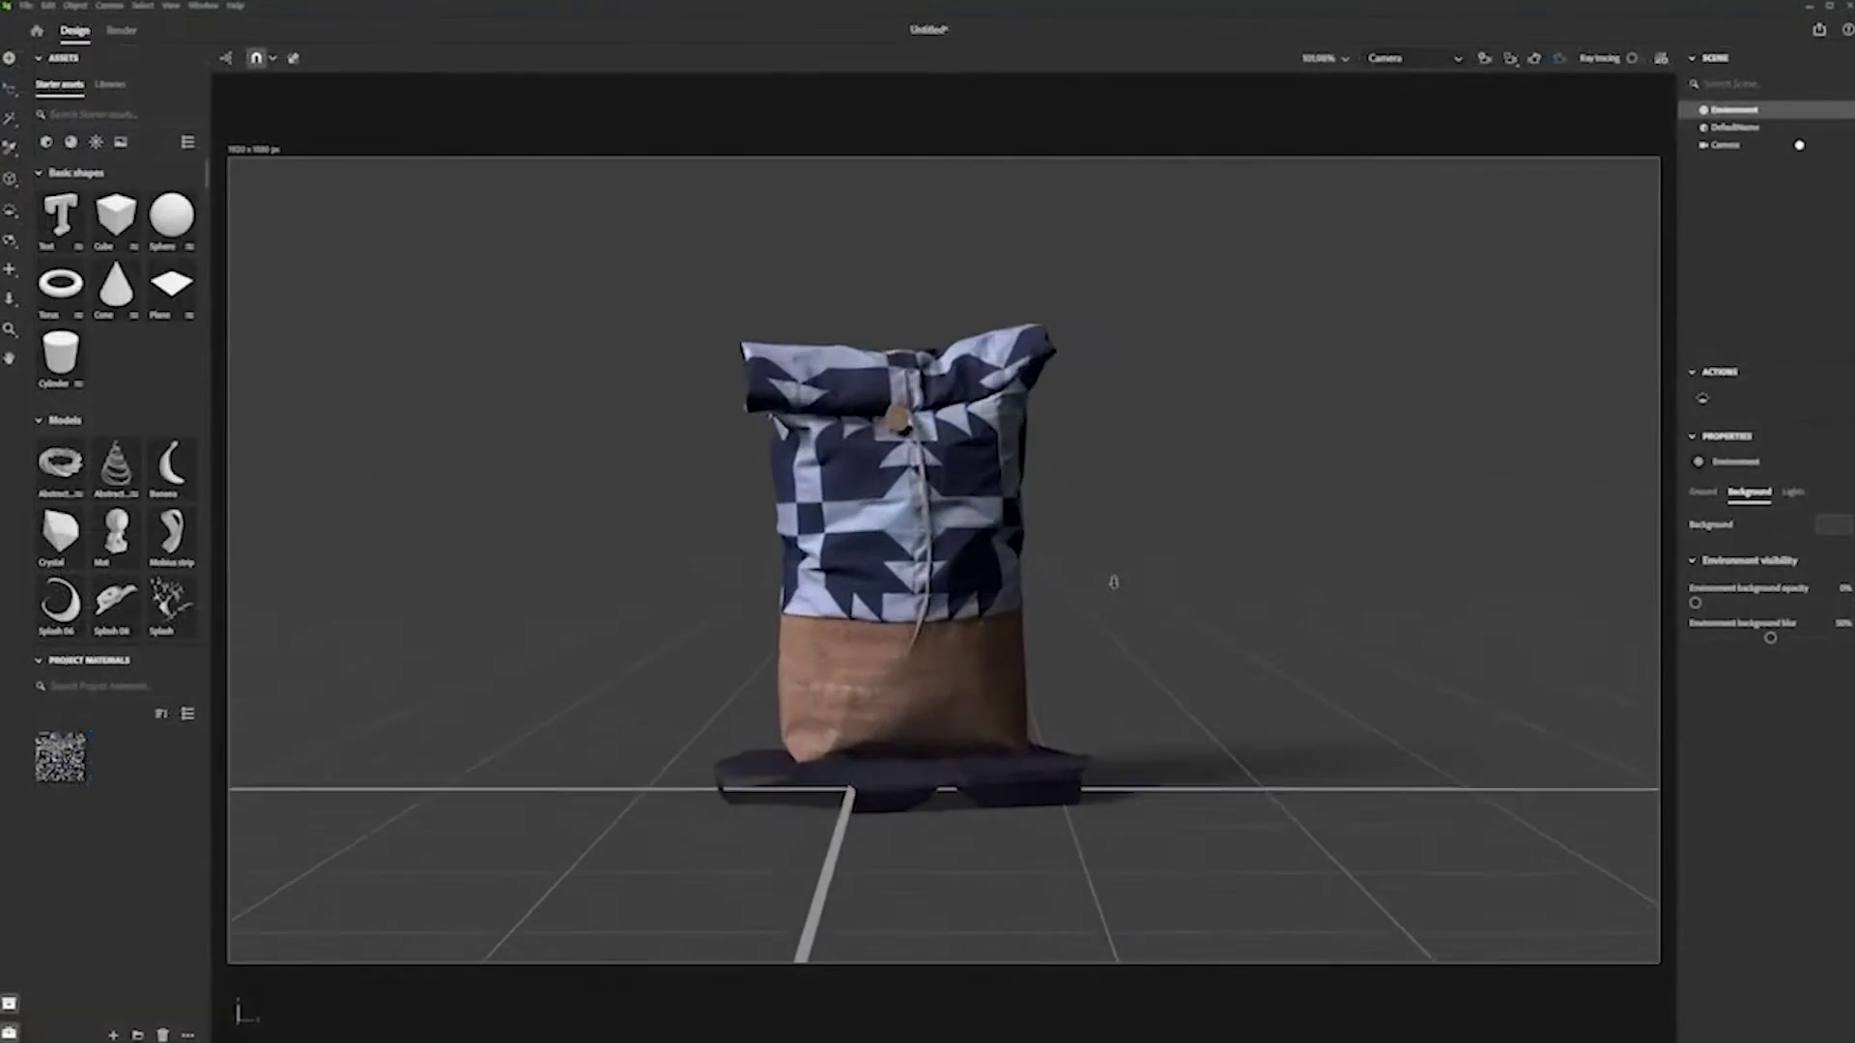
Orbit closer around the reconstructed bag mesh to review the capture
drag(1112, 582, 755, 555)
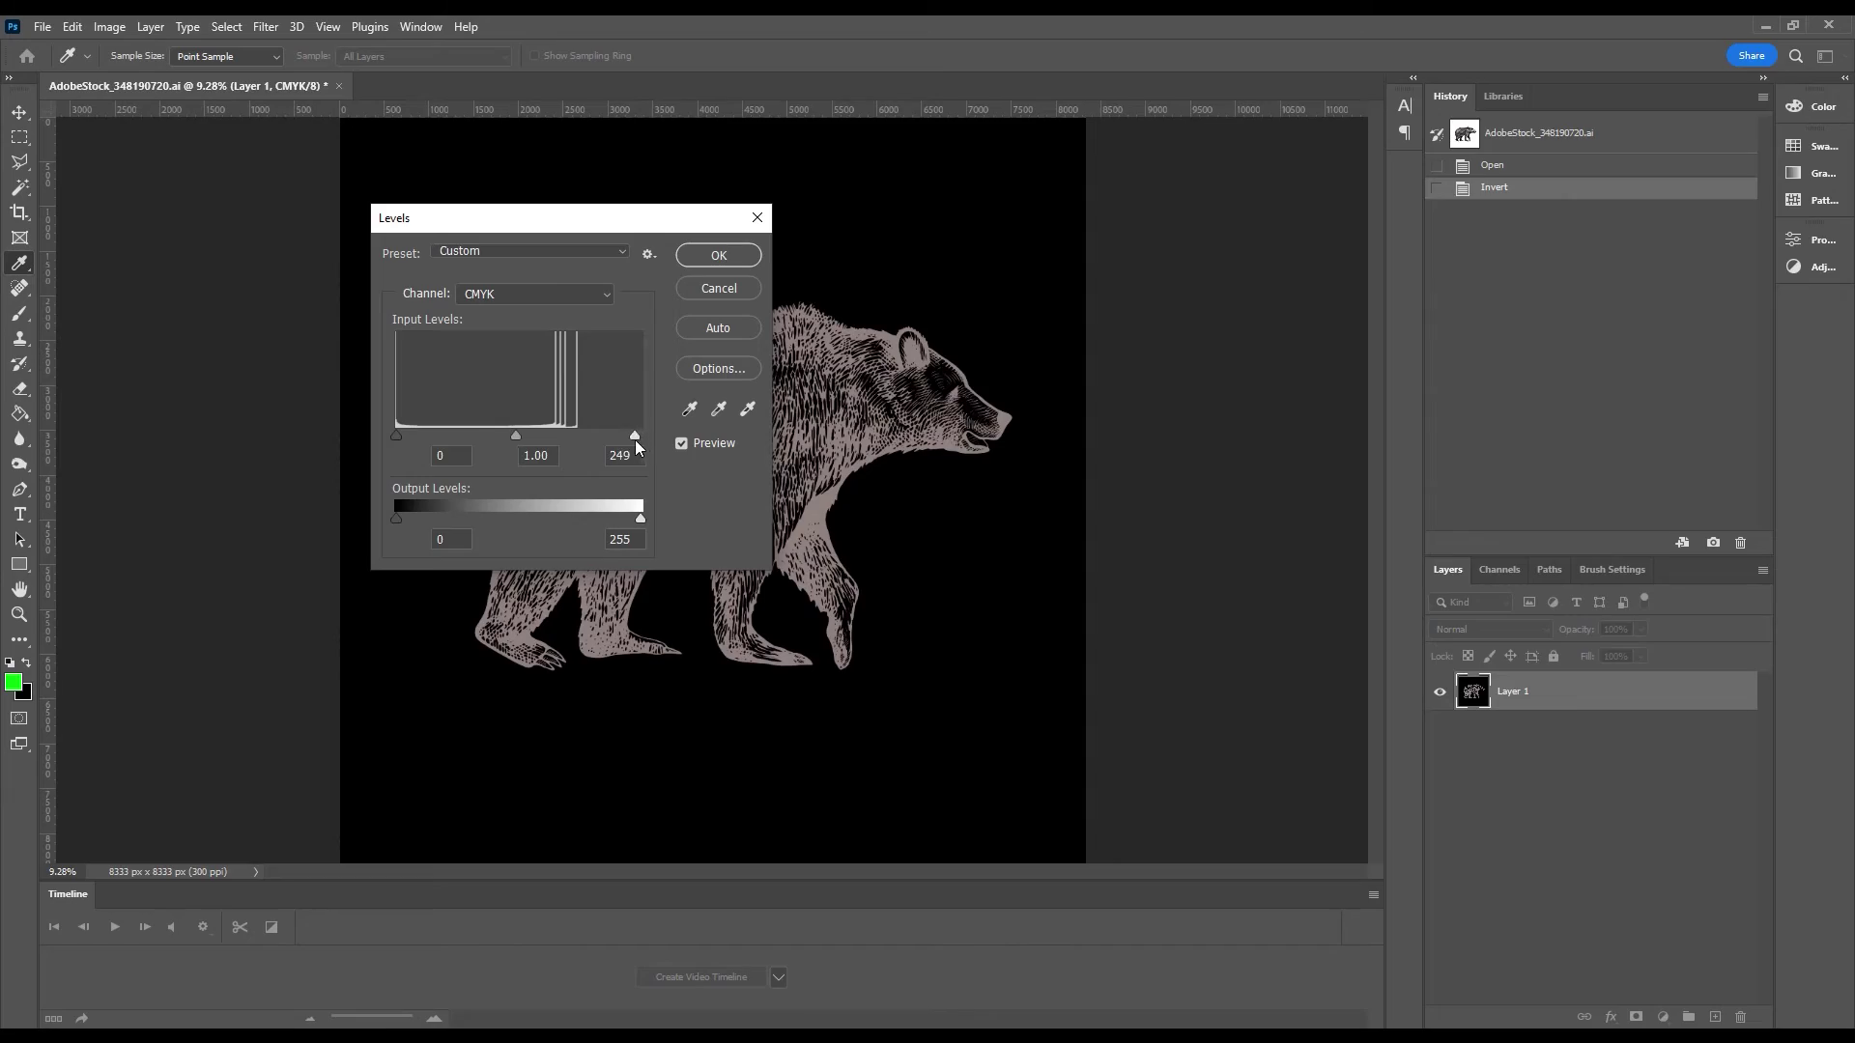
Brighten the highlights of the copper bear graphic on the book cover
drag(634, 438, 562, 427)
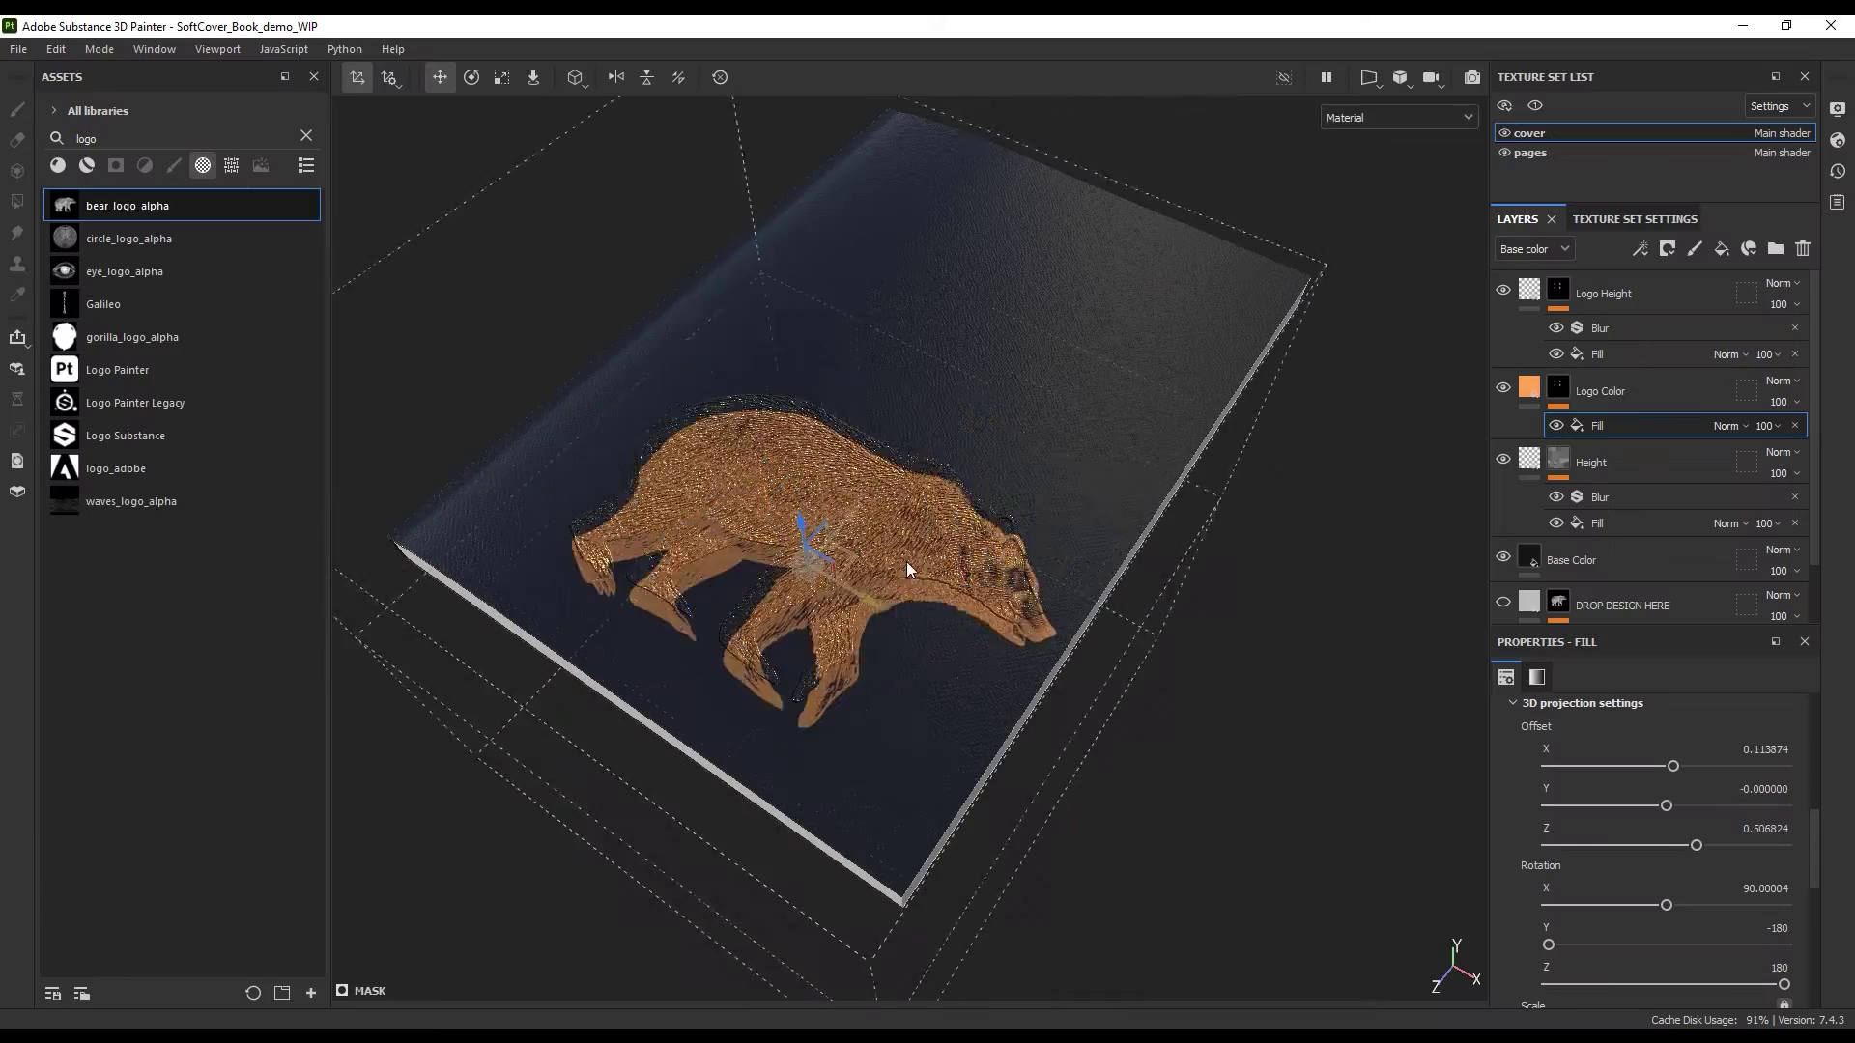
mouse_move(906, 560)
mouse_down()
mouse_move(836, 530)
mouse_move(912, 467)
mouse_up()
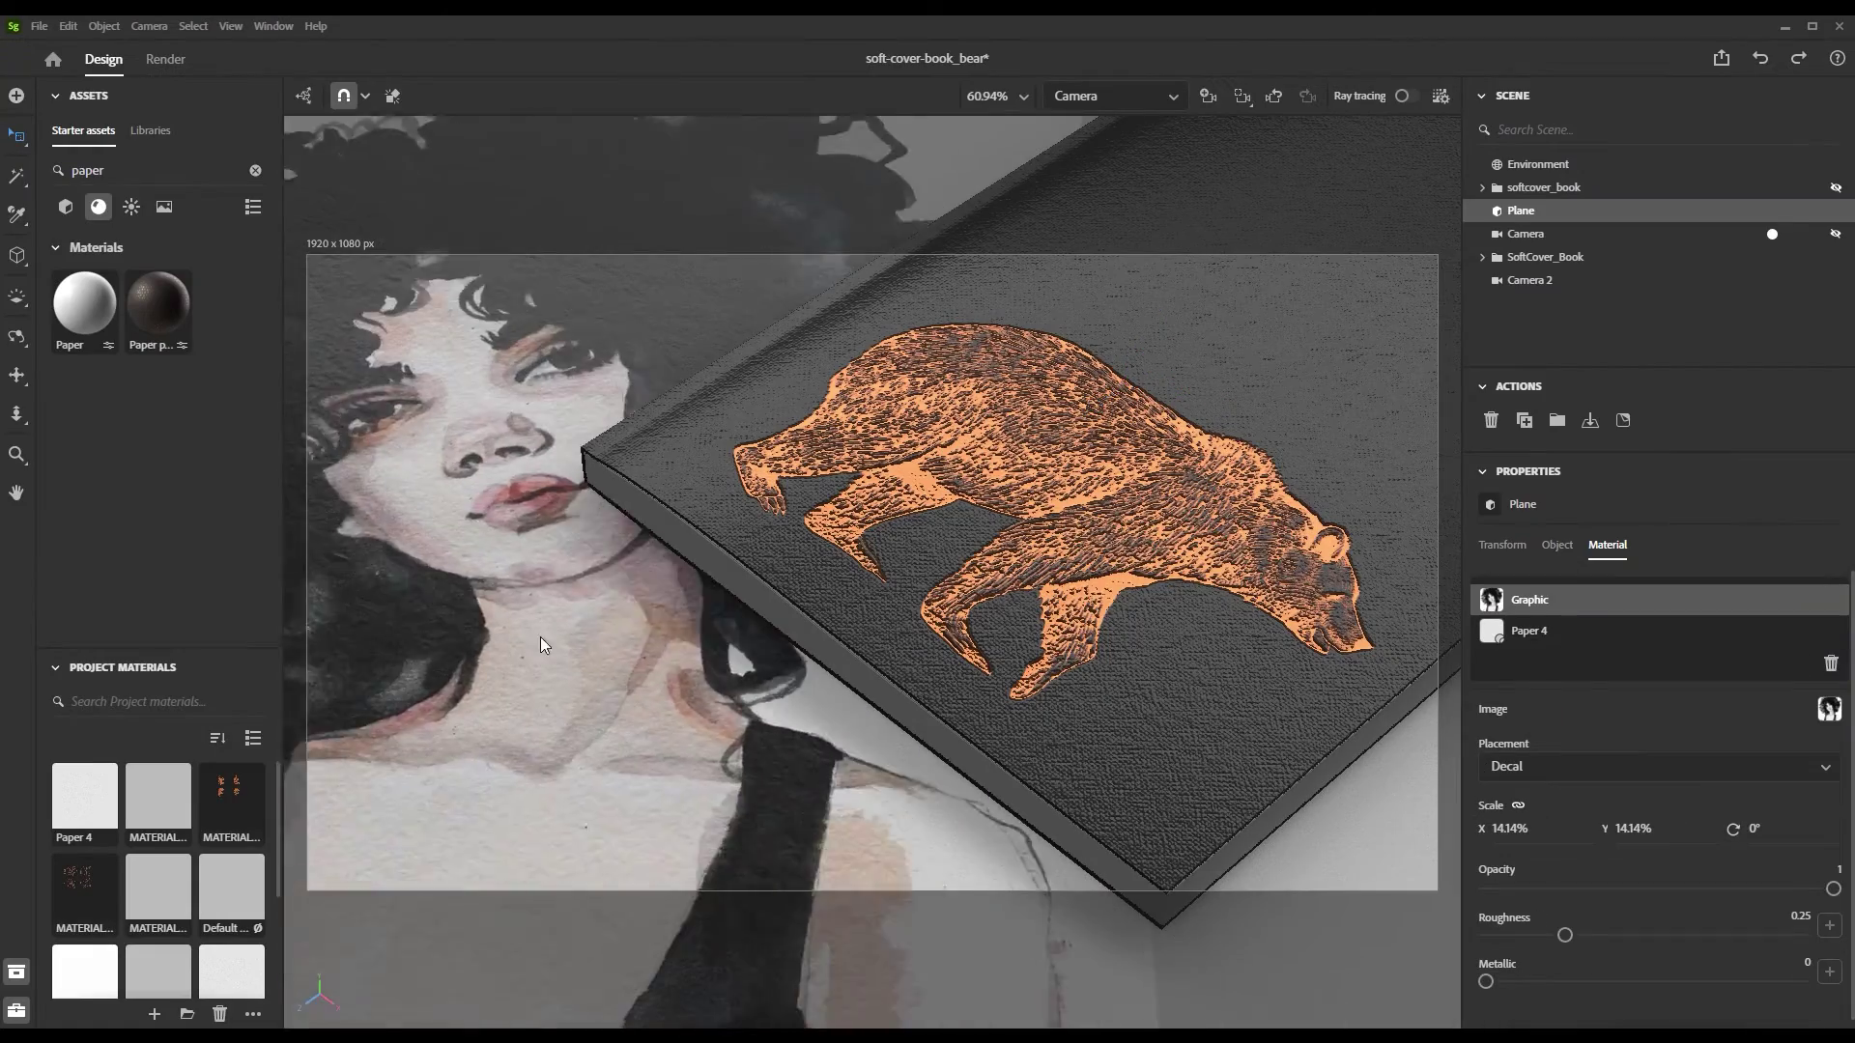